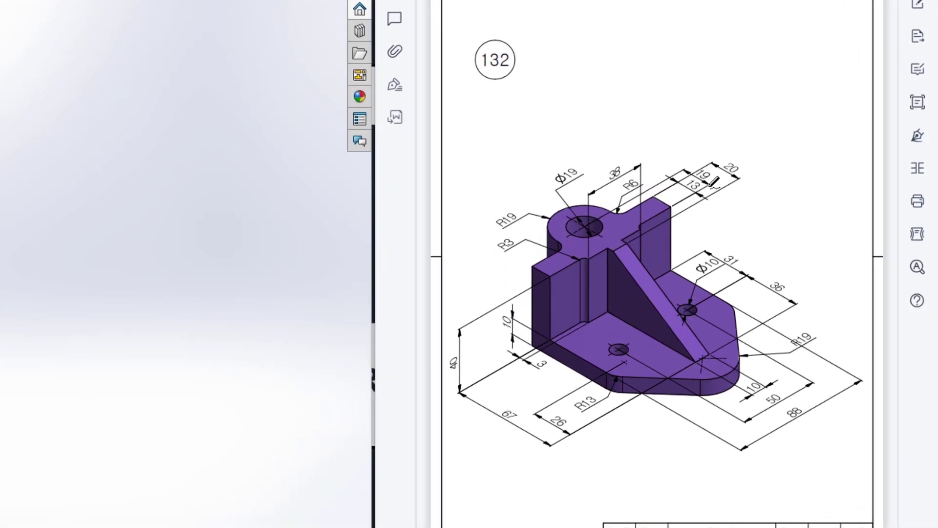
Circle the Ø19 hole, R19 boss and their labels in red ink, then undo all but the hole circle
mouse_move(704, 182)
mouse_down()
mouse_move(616, 209)
mouse_move(644, 382)
mouse_move(642, 185)
mouse_up()
mouse_move(604, 216)
mouse_down()
mouse_move(580, 209)
mouse_move(568, 220)
mouse_move(576, 234)
mouse_move(594, 238)
mouse_move(603, 215)
mouse_up()
mouse_move(573, 159)
mouse_down()
mouse_move(556, 179)
mouse_move(579, 182)
mouse_move(567, 161)
mouse_up()
mouse_move(563, 239)
mouse_down()
mouse_move(547, 221)
mouse_move(552, 207)
mouse_move(600, 201)
mouse_up()
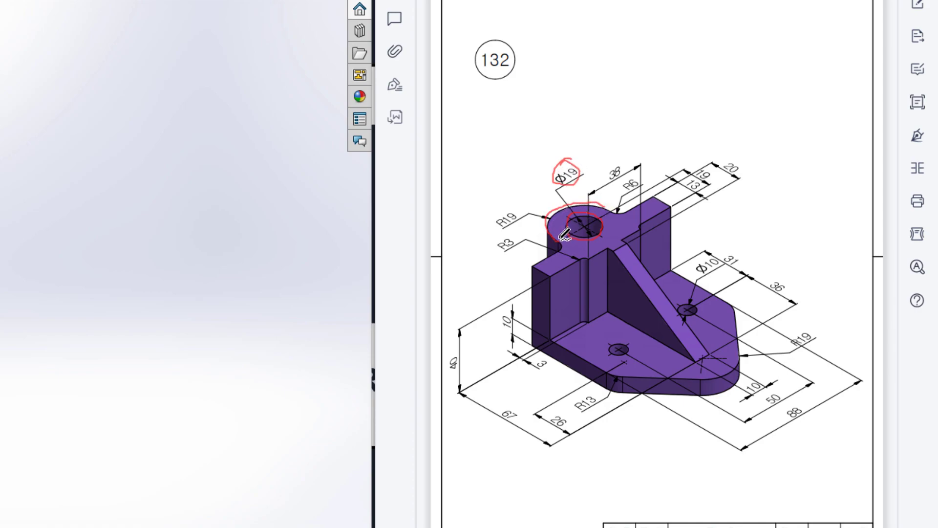
mouse_move(560, 239)
mouse_down()
mouse_move(580, 254)
mouse_move(607, 252)
mouse_move(618, 211)
mouse_up()
mouse_move(521, 210)
mouse_down()
mouse_move(490, 226)
mouse_move(523, 209)
mouse_up()
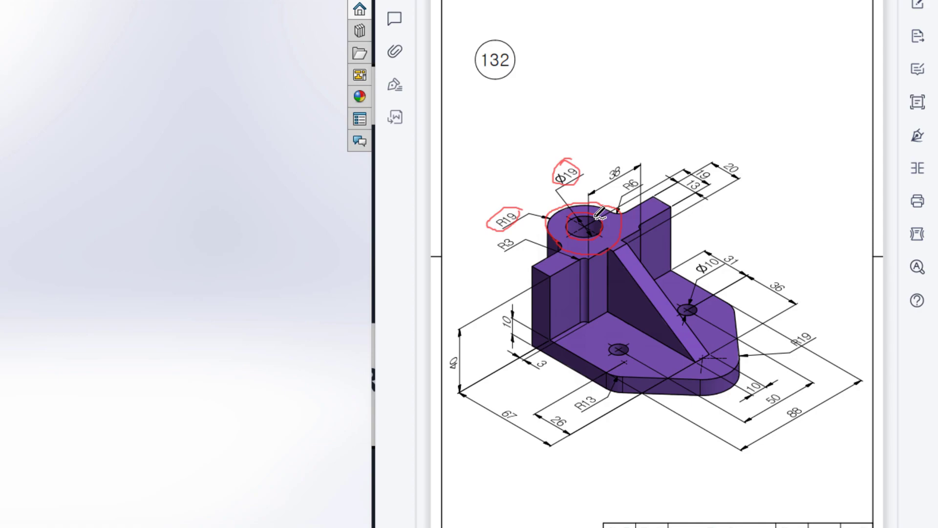
key(ctrl+z)
key(ctrl+z)
key(ctrl+z)
key(ctrl+z)
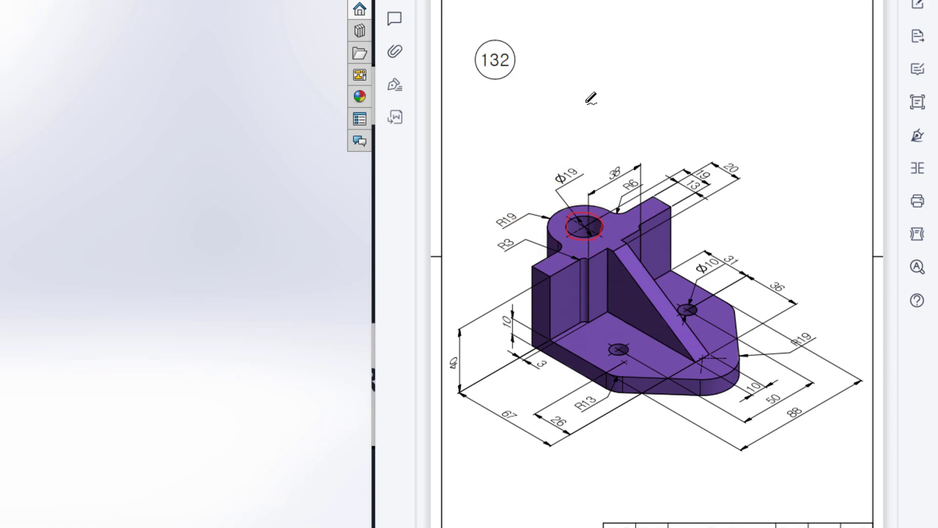
Trace the boss and lug edges in red and circle the 38, R19, width and R3 dimensions
drag(591, 256, 635, 234)
drag(619, 163, 618, 165)
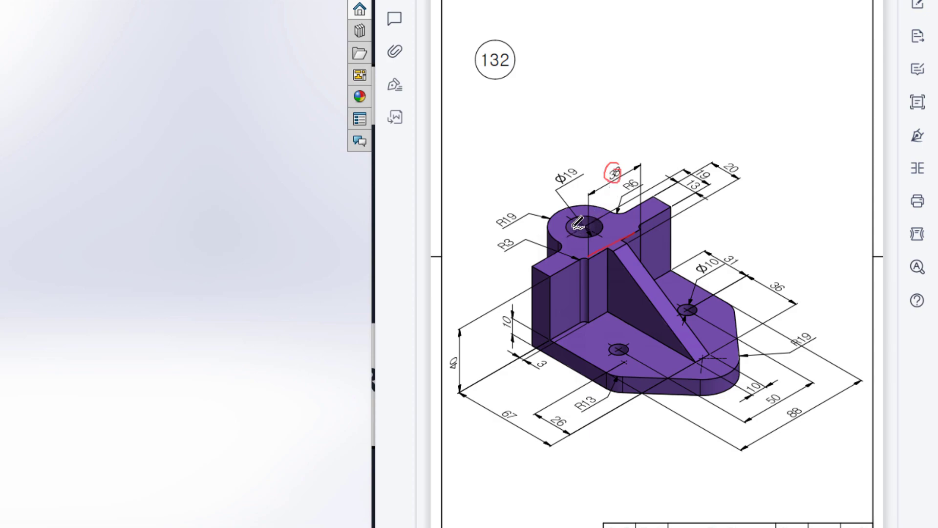
mouse_move(514, 200)
mouse_down()
mouse_move(509, 222)
mouse_move(511, 200)
mouse_up()
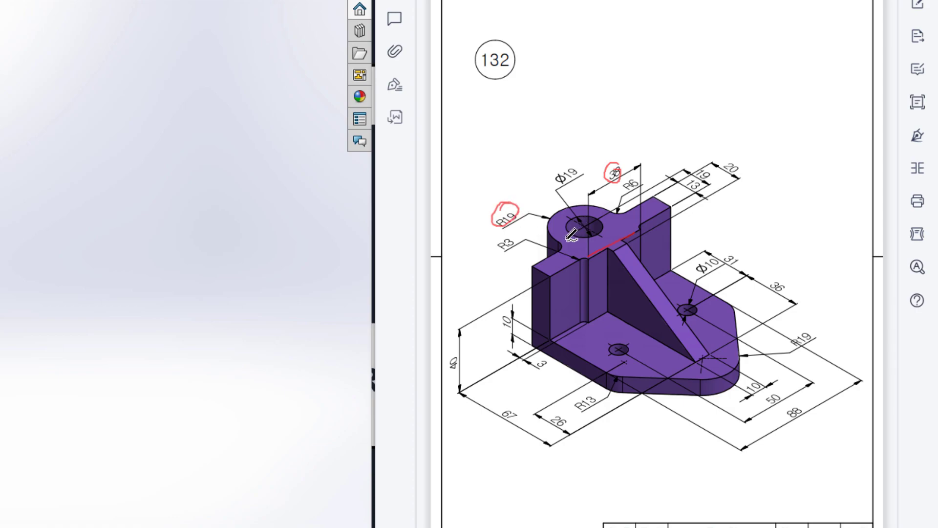
drag(559, 240, 601, 214)
drag(640, 225, 610, 242)
drag(708, 170, 711, 172)
mouse_move(518, 238)
mouse_down()
mouse_move(499, 247)
mouse_move(519, 238)
mouse_up()
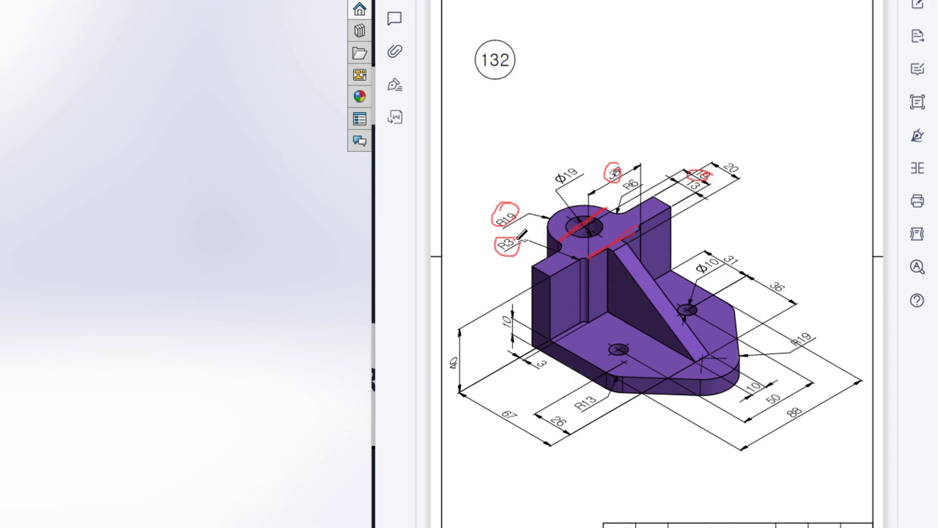
drag(586, 253, 579, 257)
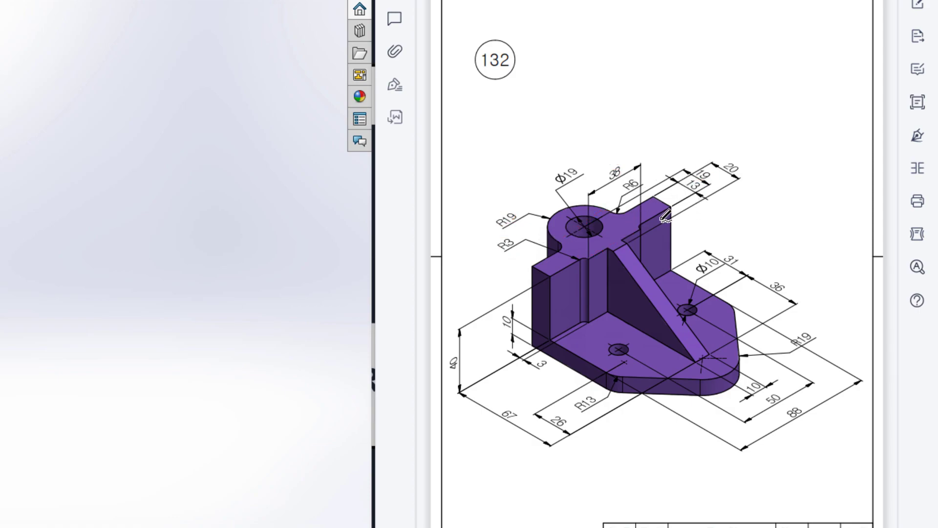
Outline the top lug in red and circle its R3, 88 and 38 dimensions
drag(593, 257, 642, 230)
mouse_move(512, 231)
mouse_down()
mouse_move(487, 246)
mouse_move(514, 228)
mouse_up()
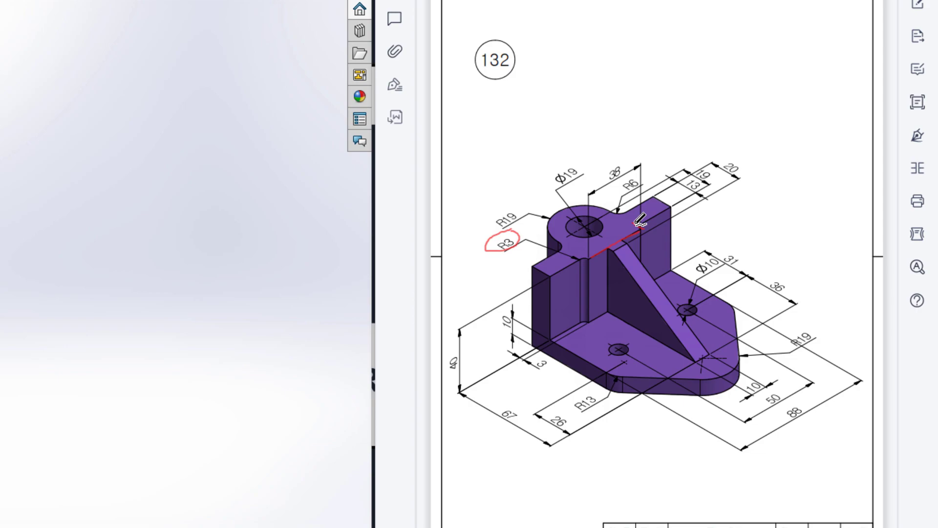
drag(638, 225, 666, 205)
mouse_move(814, 405)
mouse_down()
mouse_move(781, 413)
mouse_move(804, 422)
mouse_move(809, 396)
mouse_up()
mouse_move(625, 164)
mouse_down()
mouse_move(599, 176)
mouse_move(620, 183)
mouse_move(629, 162)
mouse_up()
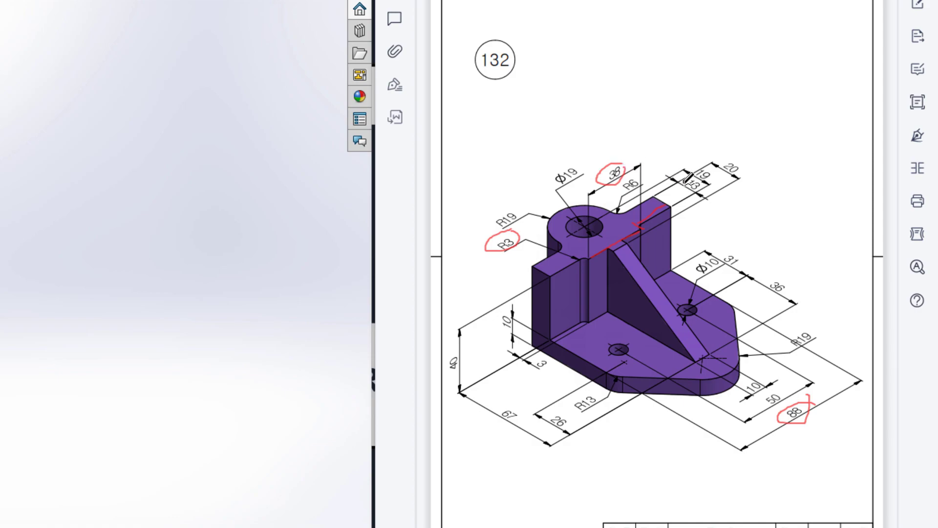
mouse_move(670, 205)
mouse_down()
mouse_move(648, 193)
mouse_move(665, 197)
mouse_move(656, 192)
mouse_move(694, 174)
mouse_move(685, 192)
mouse_move(711, 180)
mouse_up()
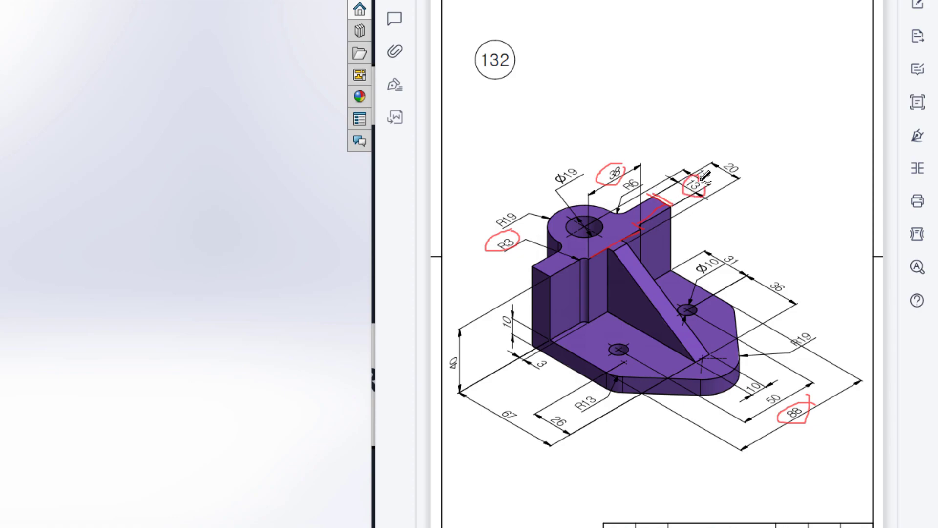
mouse_move(654, 194)
mouse_down()
mouse_move(538, 261)
mouse_move(550, 273)
mouse_move(622, 239)
mouse_up()
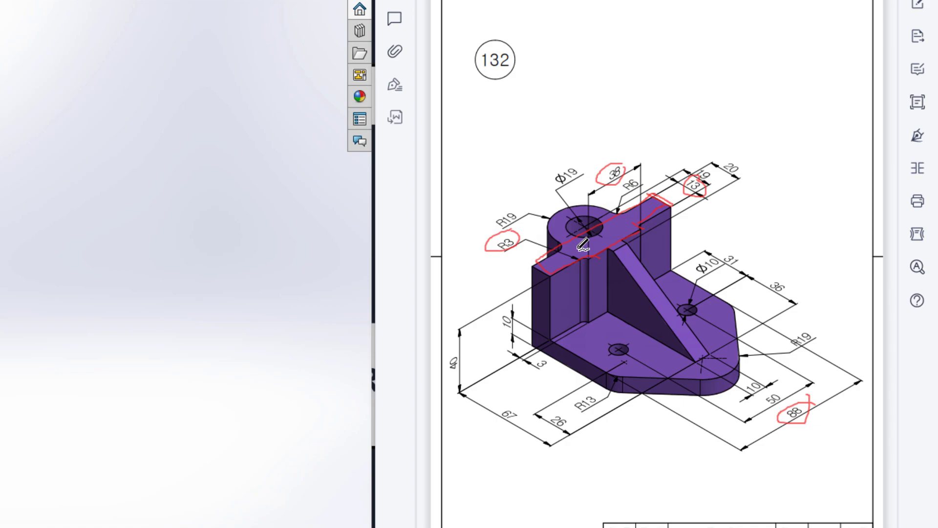
Circle the 40 and 10 dimensions, trace the block's left edges, then clear the ink
mouse_move(465, 350)
mouse_down()
mouse_move(449, 347)
mouse_move(457, 374)
mouse_move(464, 350)
mouse_up()
mouse_move(518, 318)
mouse_down()
mouse_move(499, 323)
mouse_move(517, 313)
mouse_up()
drag(551, 278, 559, 330)
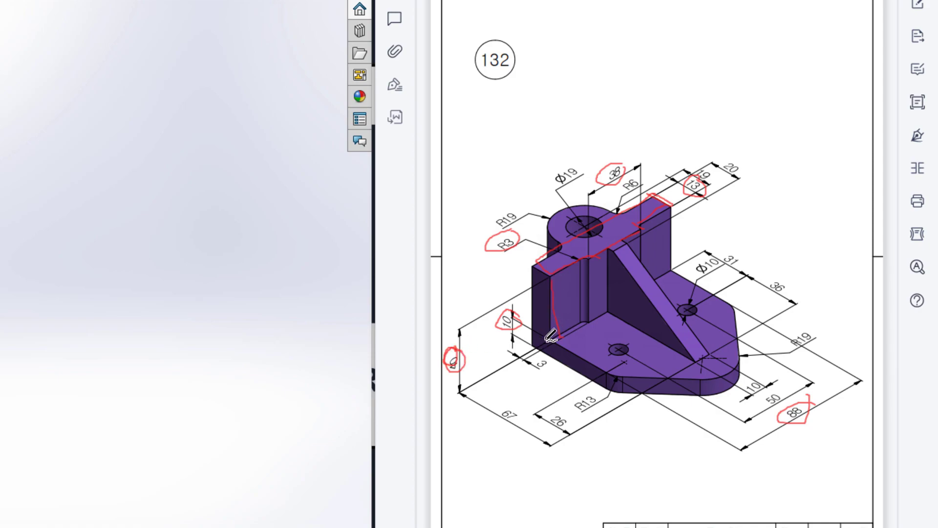
drag(550, 337, 549, 362)
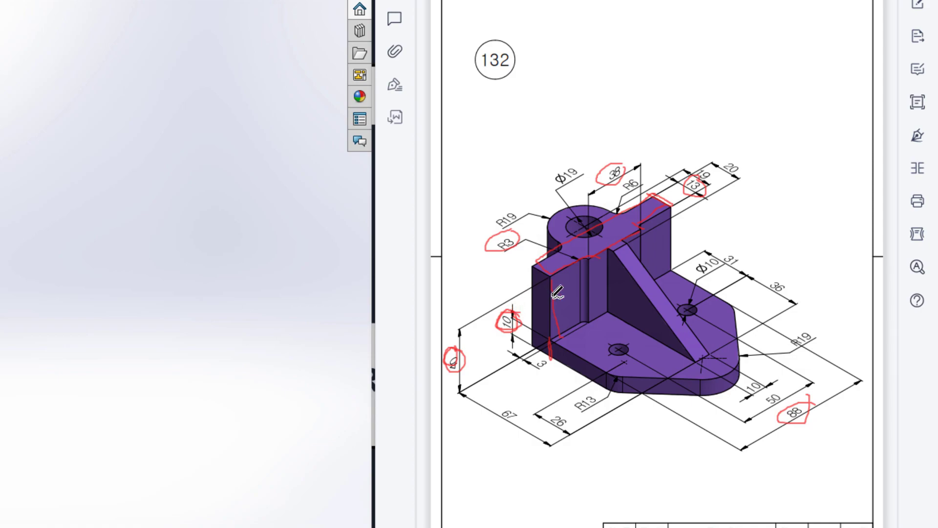
key(Escape)
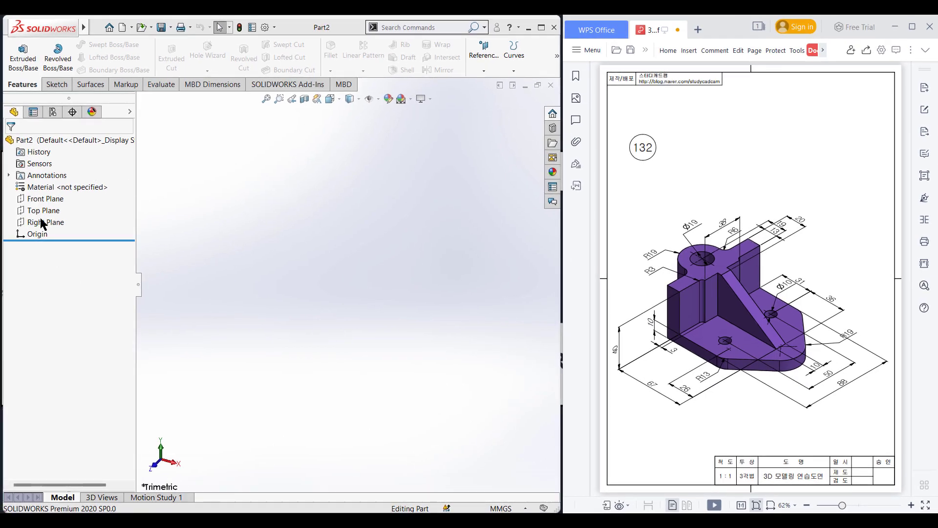
Sketch two concentric circles at the origin on the Top Plane, Ø19 and Ø38 (19*2)
right_click(44, 210)
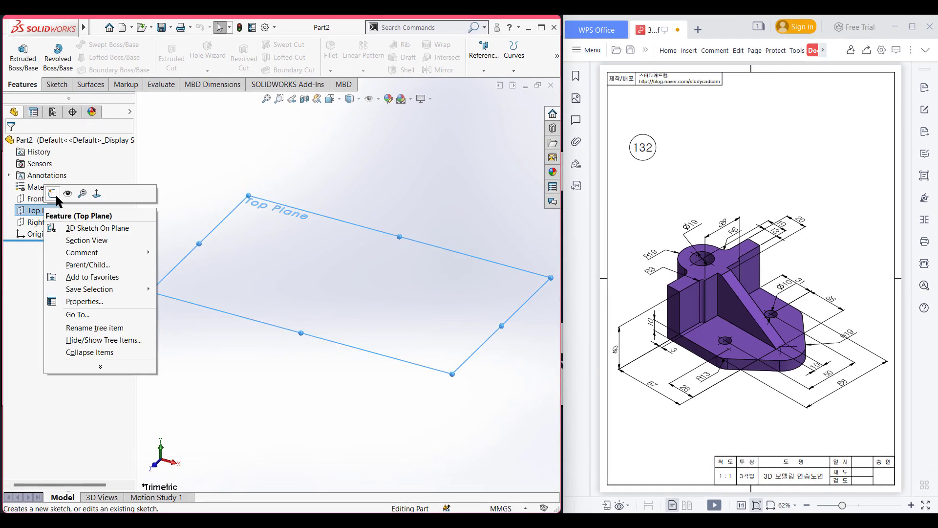
click(62, 198)
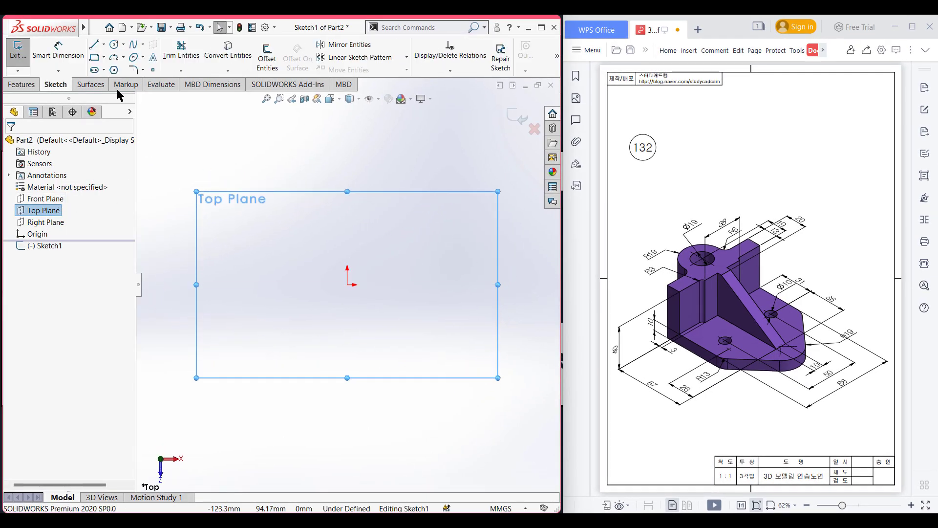
click(114, 44)
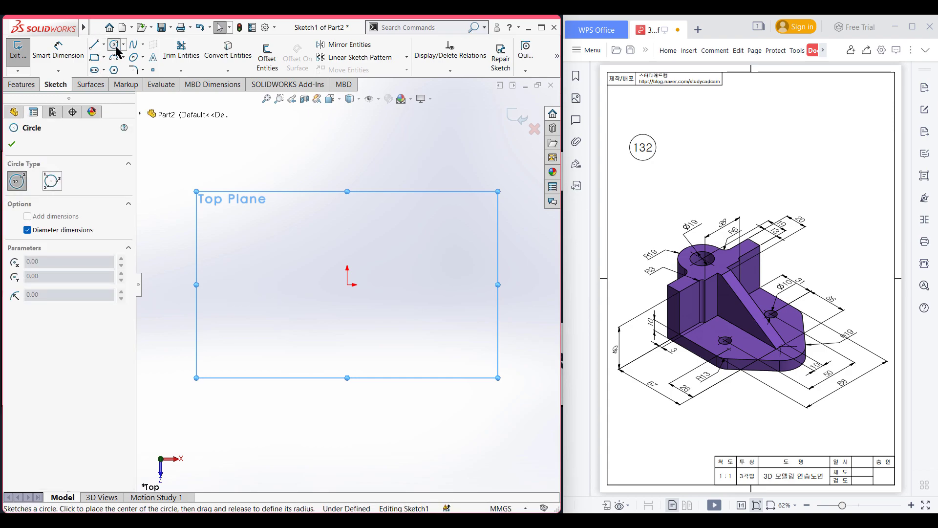
click(348, 285)
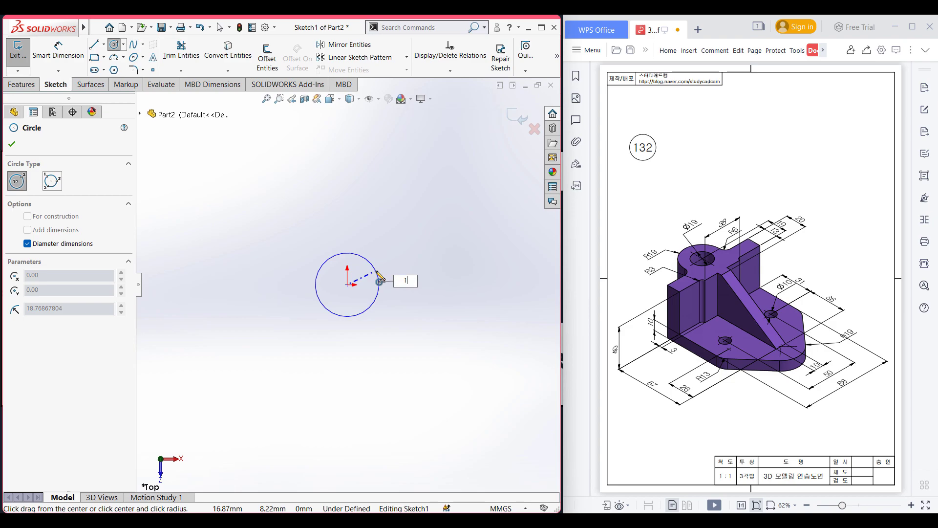
key(Return)
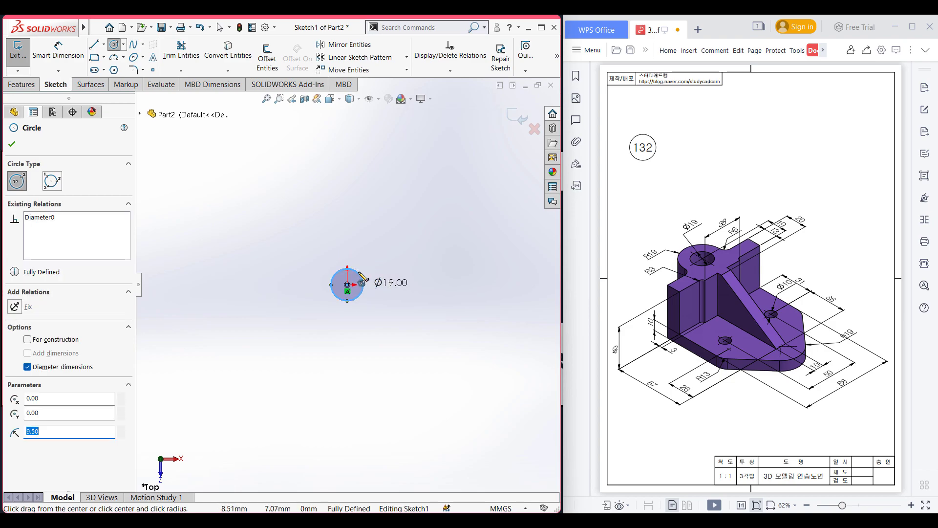
scroll(349, 287, down, 3)
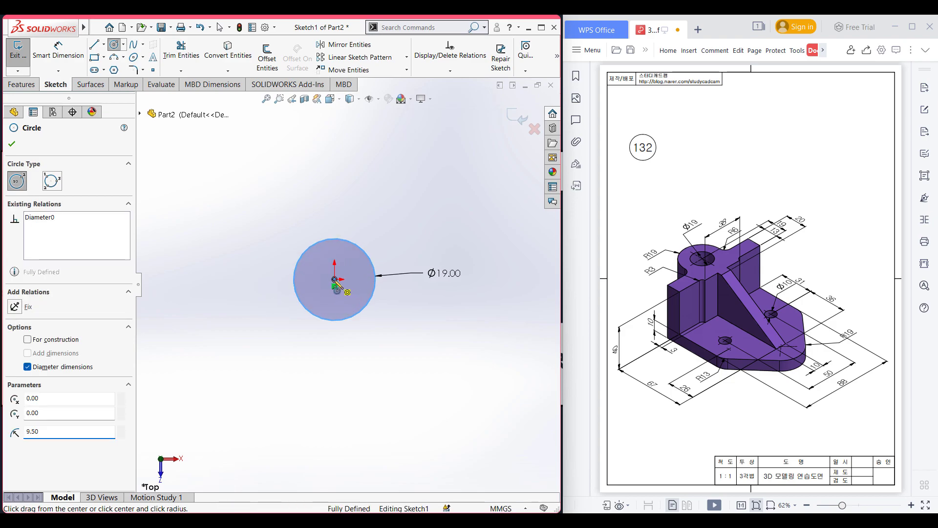
click(341, 283)
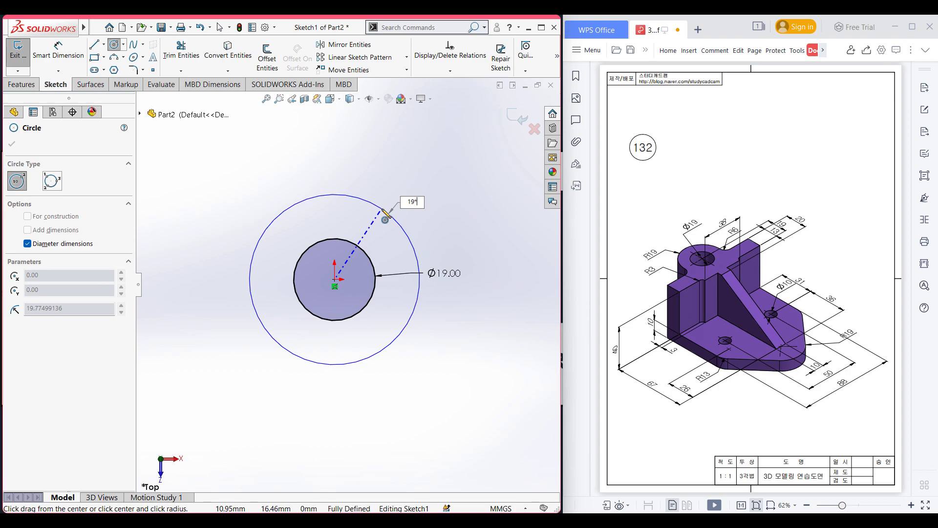
key(Return)
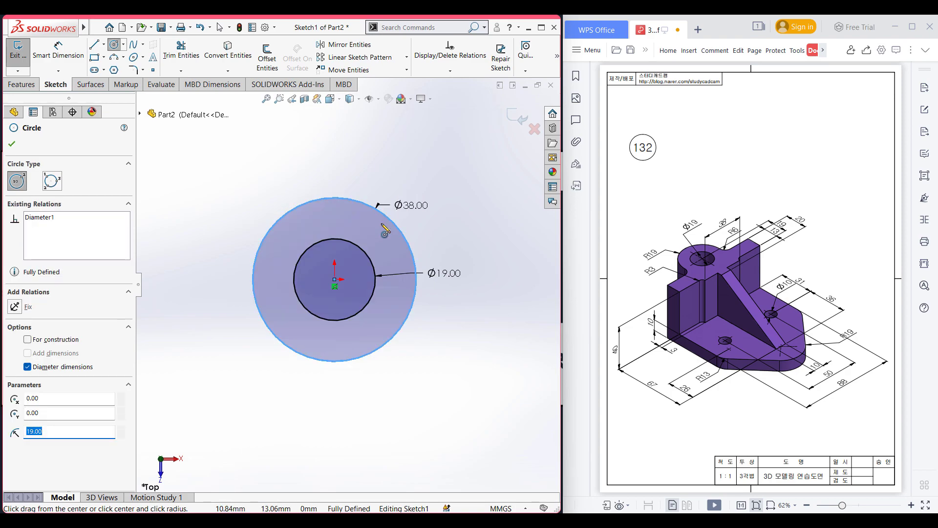
click(104, 44)
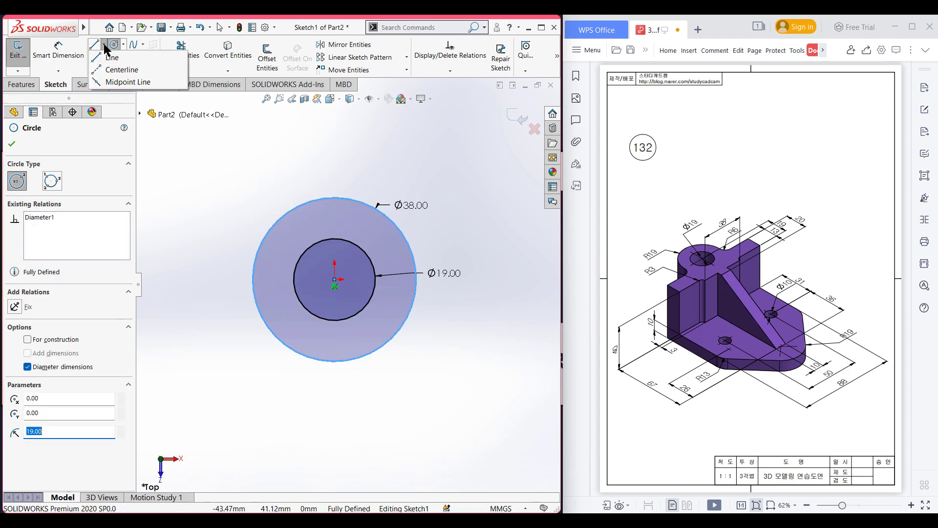
Draw a vertical centerline from the circles' top quadrant to the bottom quadrant
click(112, 71)
click(335, 198)
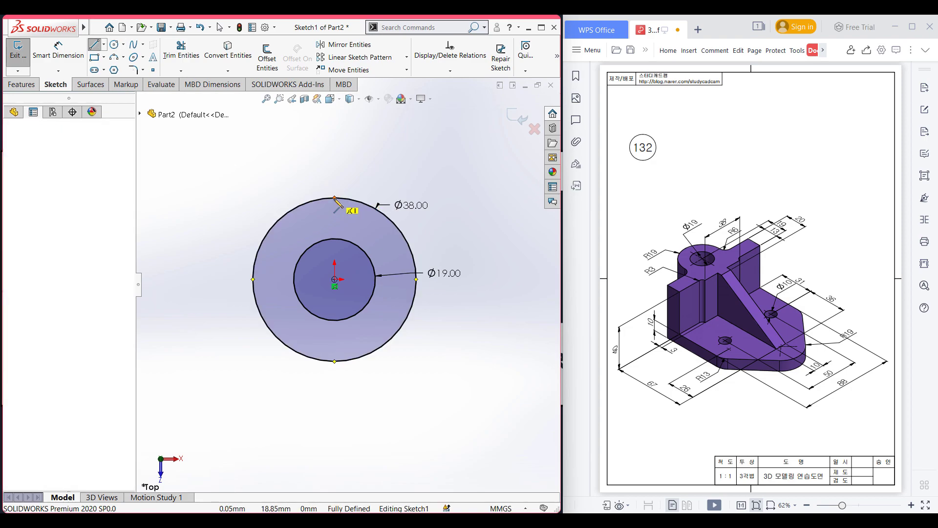
click(335, 361)
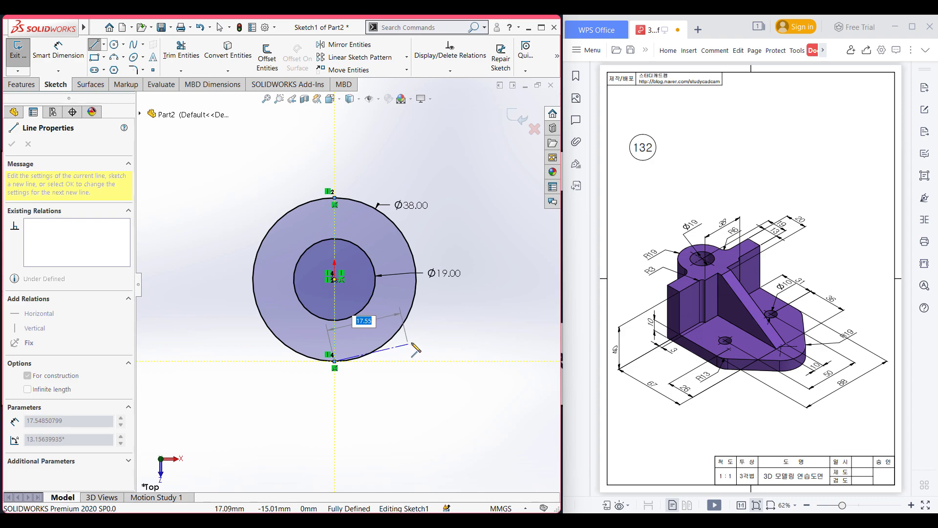
key(Escape)
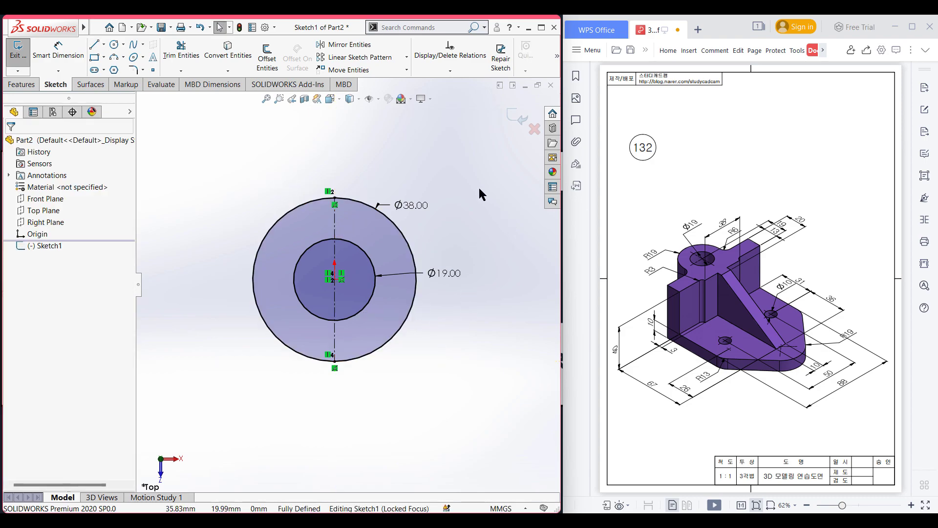
Offset the centerline 22 mm (19+3) to the right
click(261, 63)
click(335, 221)
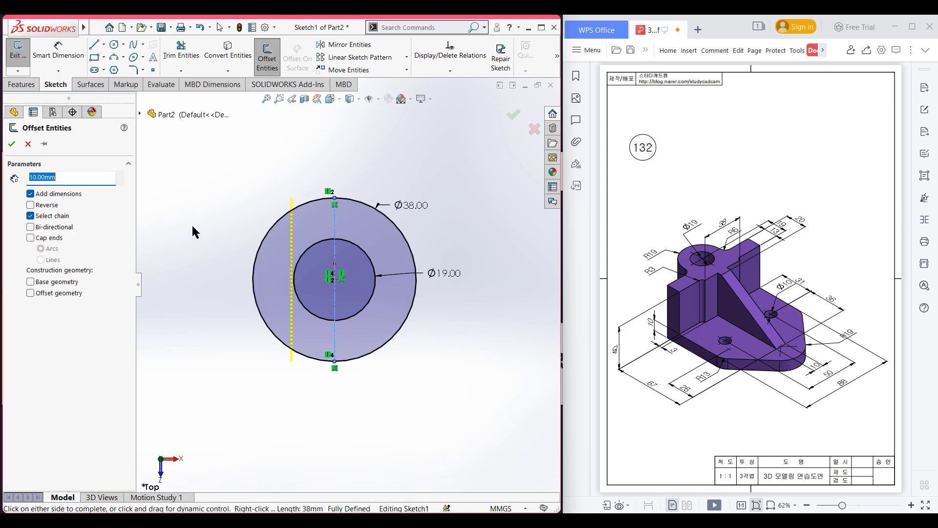
click(30, 206)
text(19+3)
key(Return)
click(12, 144)
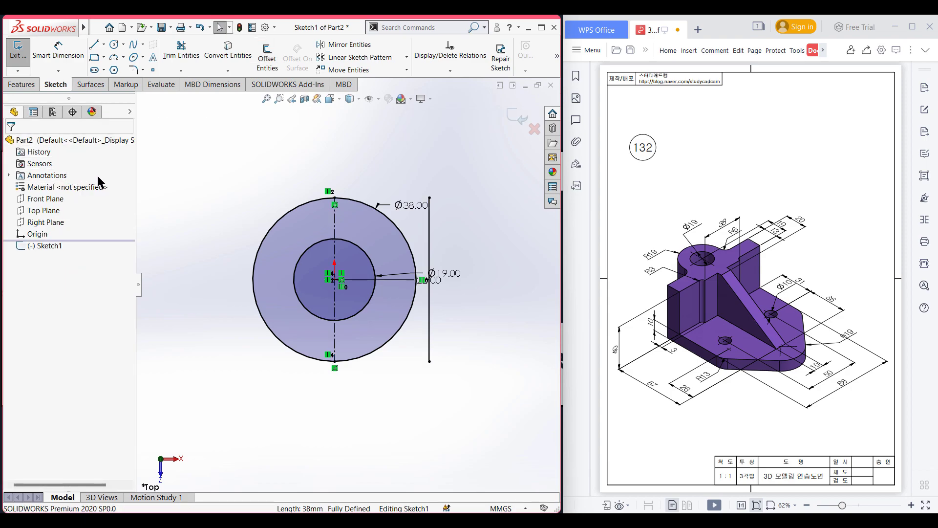
Start the strip outline with a 3 mm horizontal, a 25 mm vertical and a 13 mm top edge
click(94, 44)
click(429, 198)
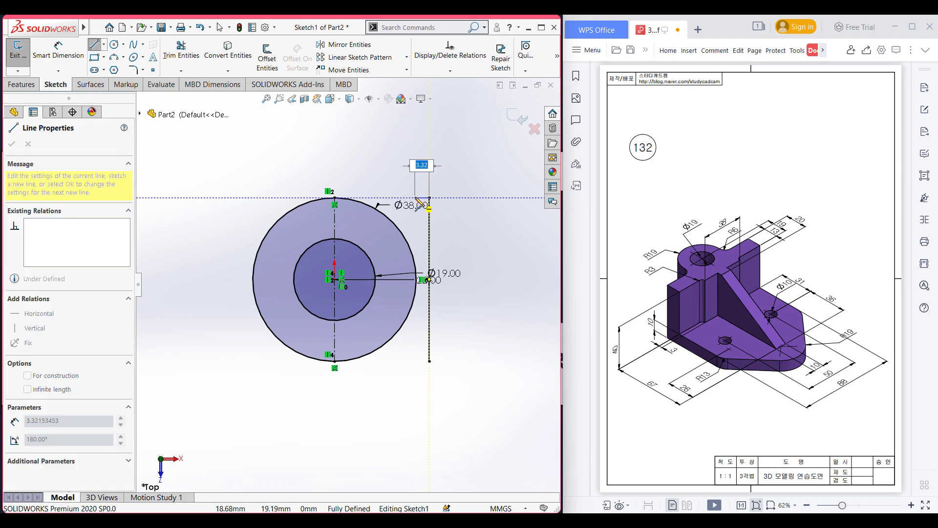
text(3)
key(Return)
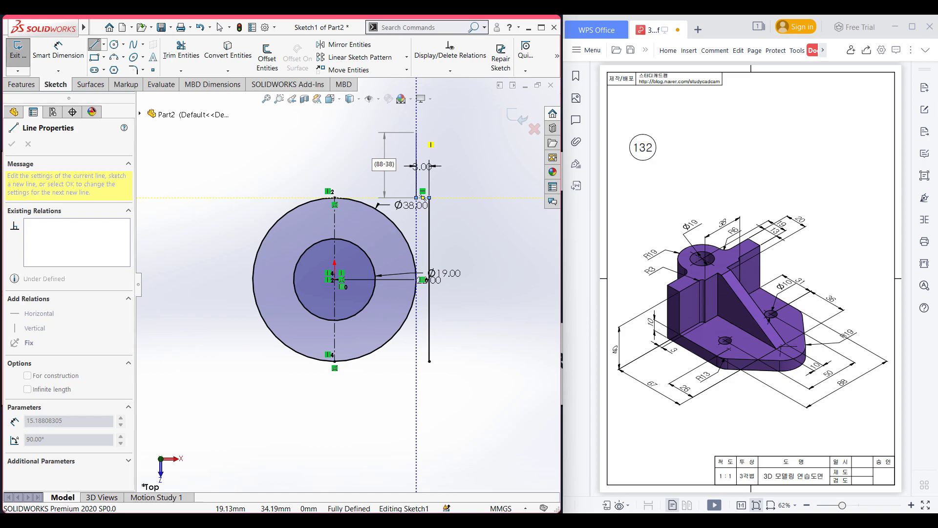
key(Return)
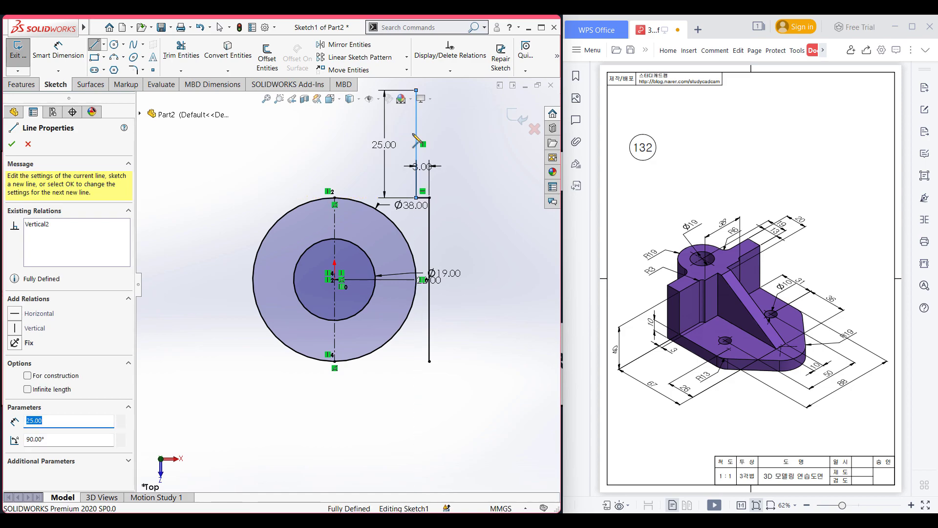
scroll(349, 283, up, 5)
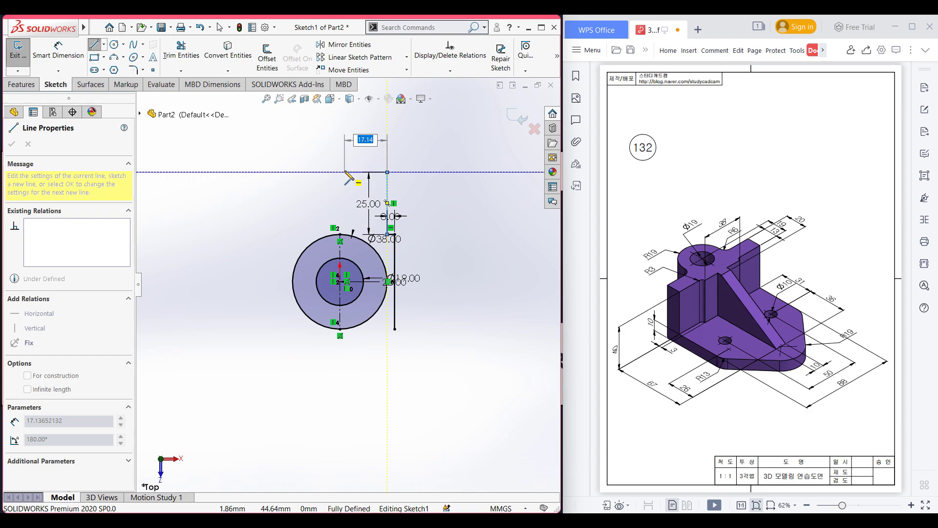
key(Return)
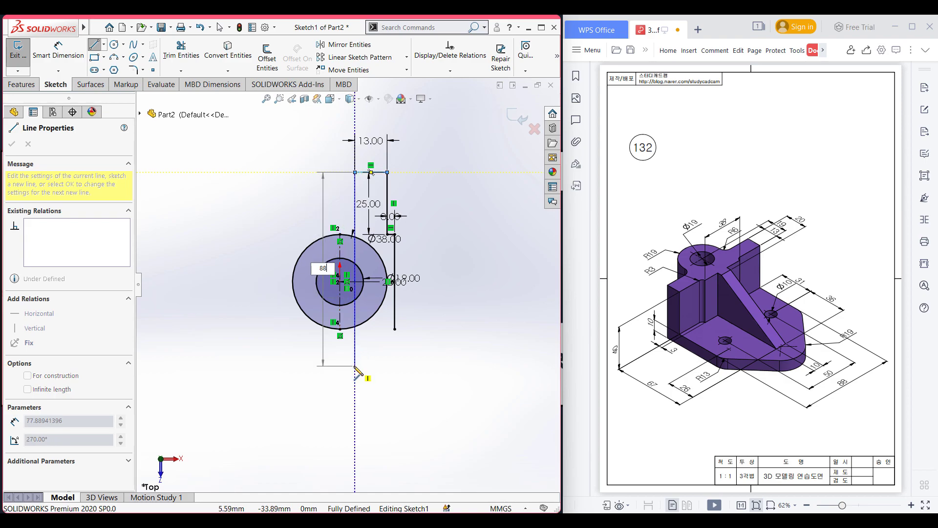
Close the strip with an 88 mm long side, a 13 mm bottom edge and a 25 mm line
key(Return)
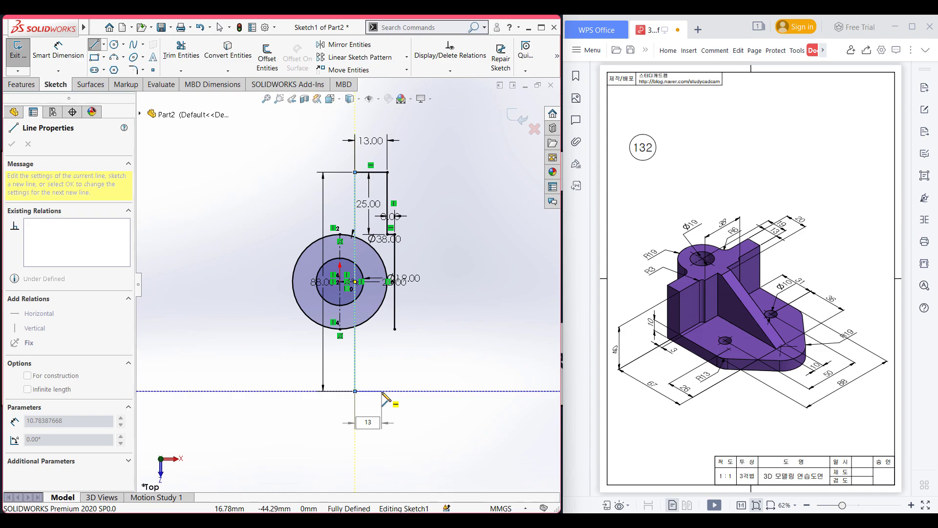
text(13)
key(Return)
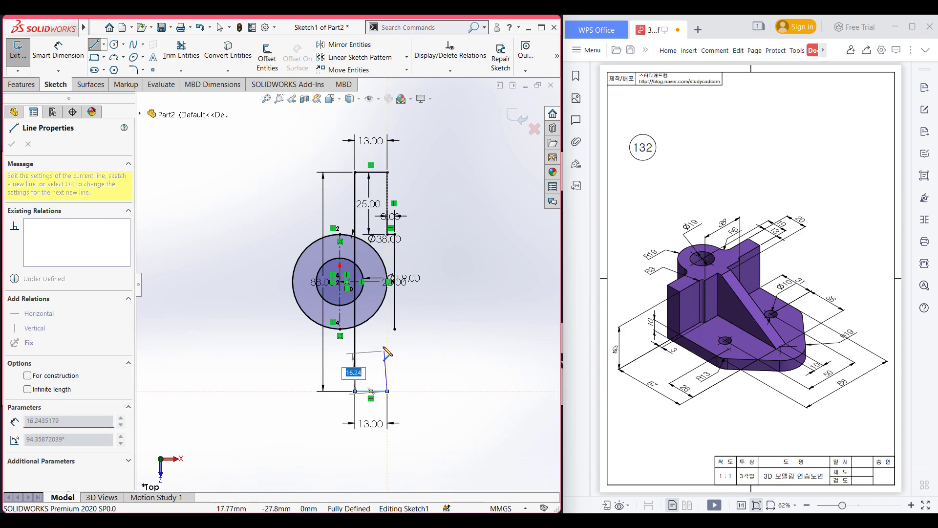
text(25)
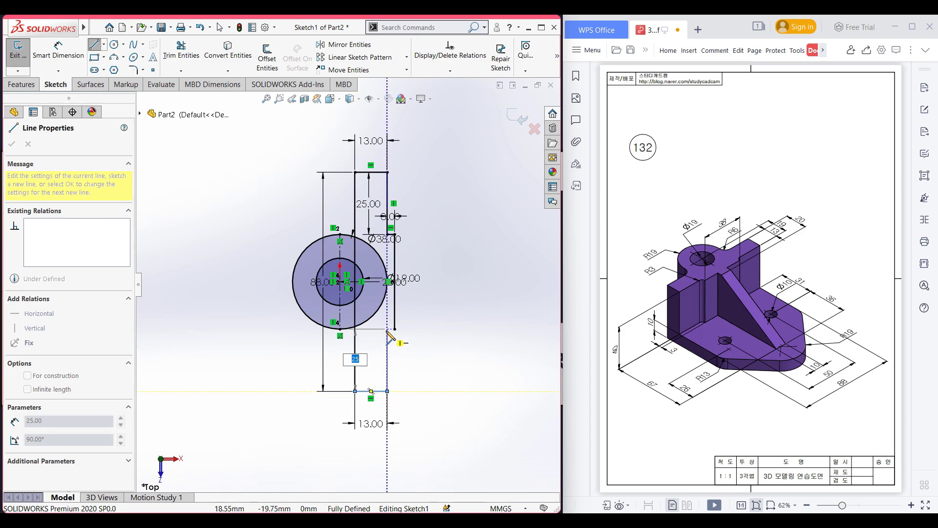
key(Return)
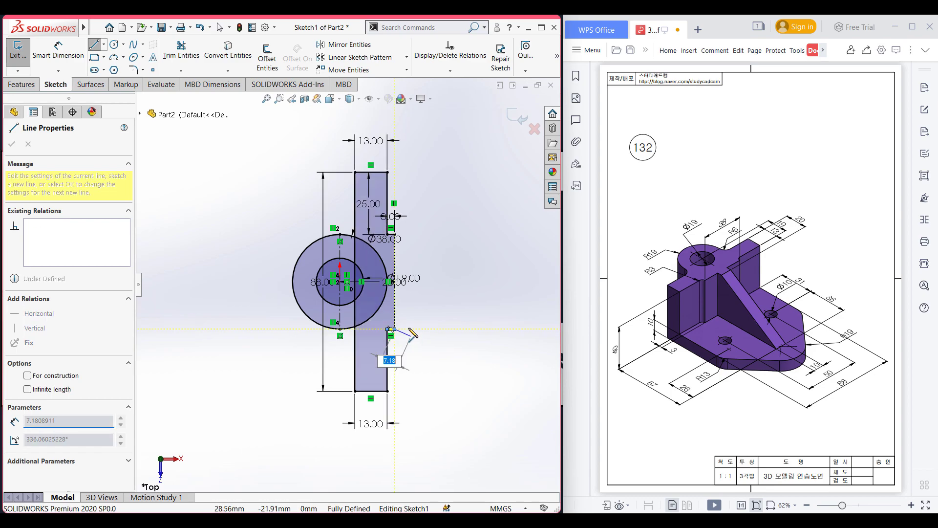
key(Escape)
key(f)
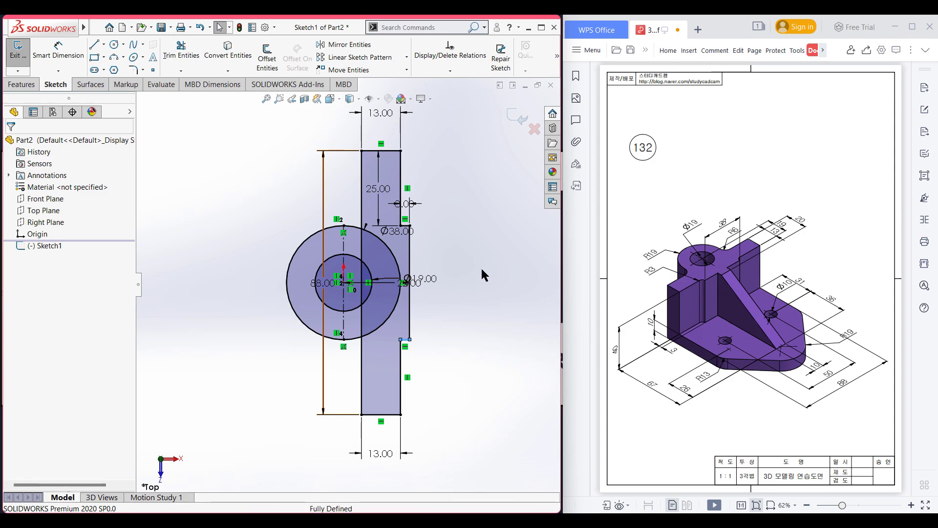
right_drag(218, 167, 192, 213)
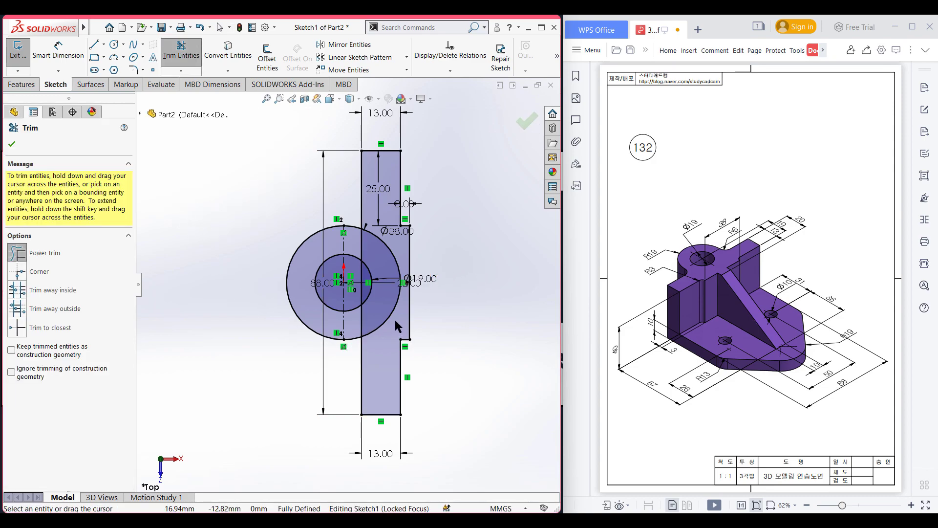
scroll(395, 318, down, 3)
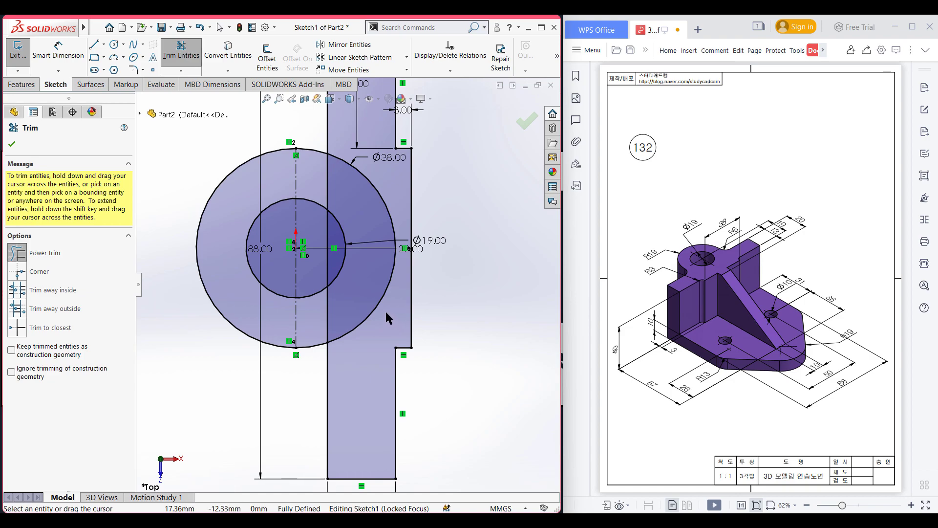
Power-trim the circle arc inside the strip and the strip edge crossing the circle
drag(385, 310, 353, 299)
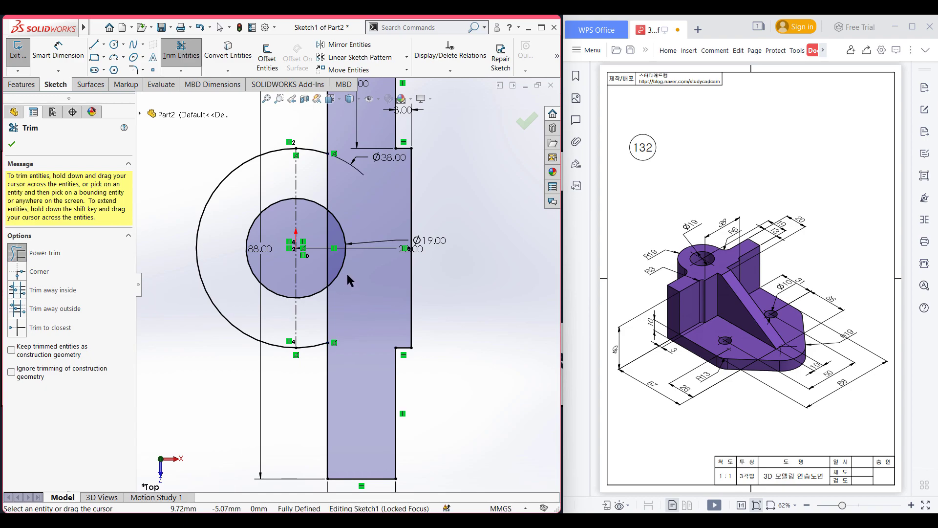
drag(334, 266, 325, 268)
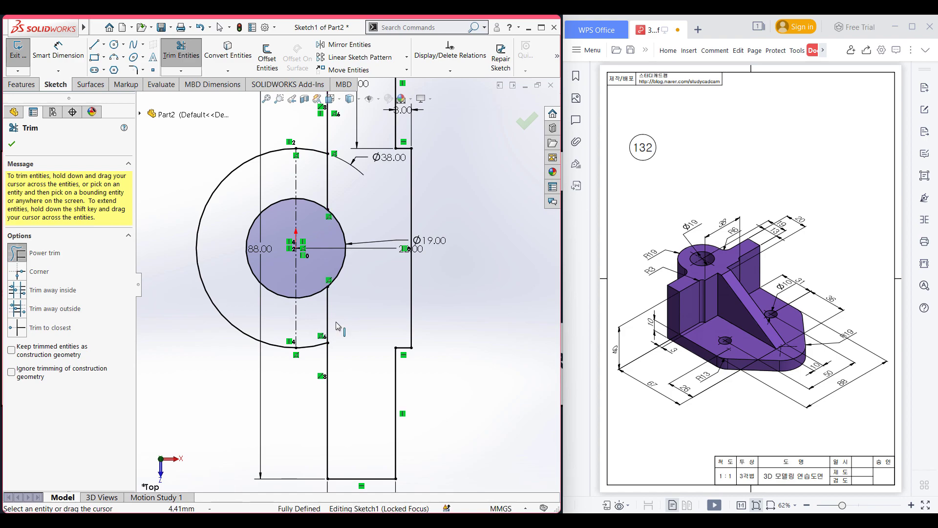
mouse_move(347, 318)
mouse_down()
mouse_move(366, 294)
mouse_move(356, 199)
mouse_move(314, 184)
mouse_move(322, 188)
mouse_up()
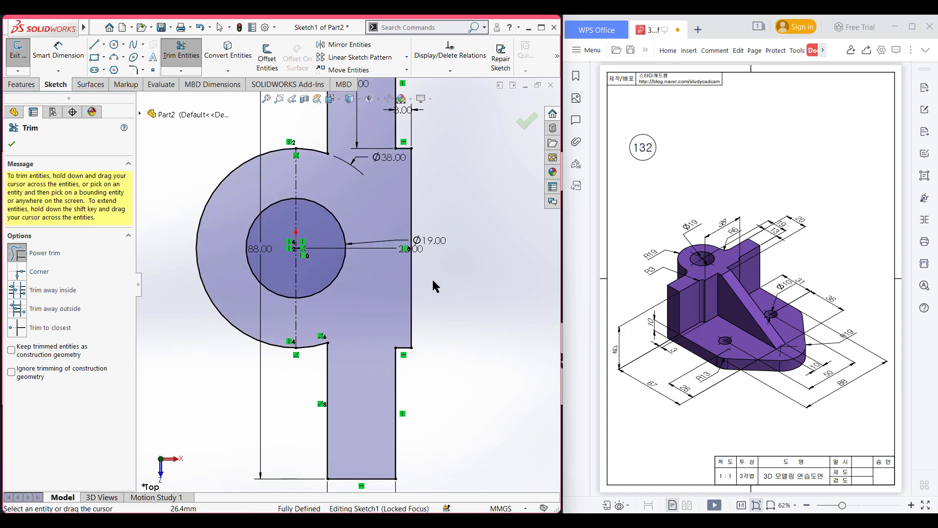
click(11, 143)
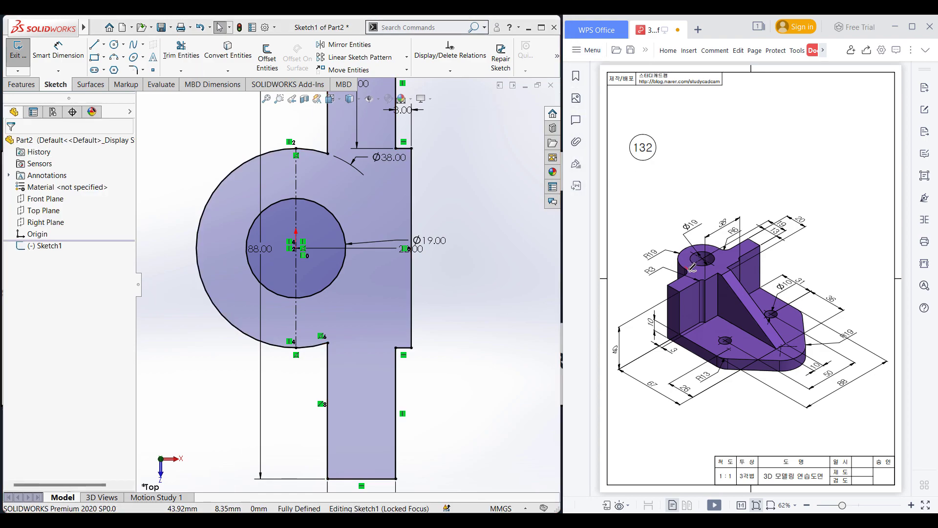
Mark R3 and R6 on the drawing, then draw 6 mm lines from both arc endpoints to the strip
drag(698, 274, 701, 276)
drag(722, 247, 728, 251)
click(94, 44)
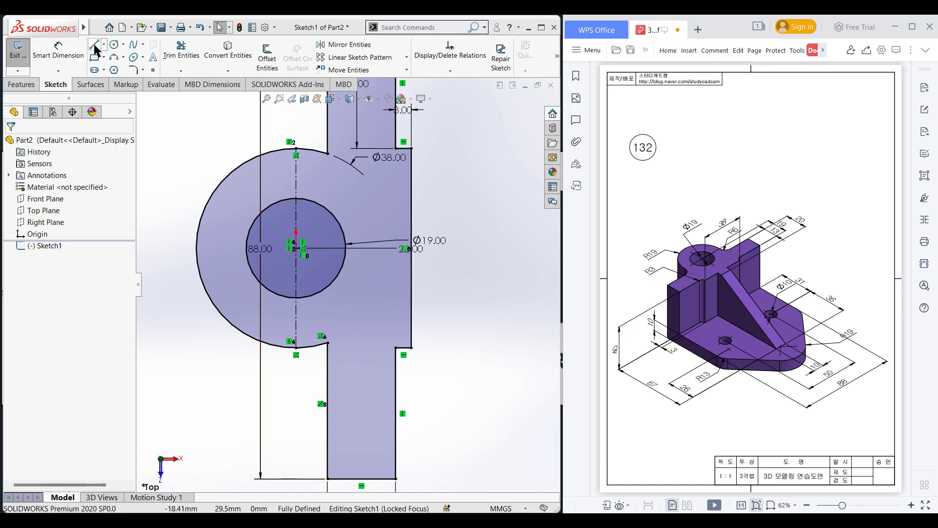
click(296, 347)
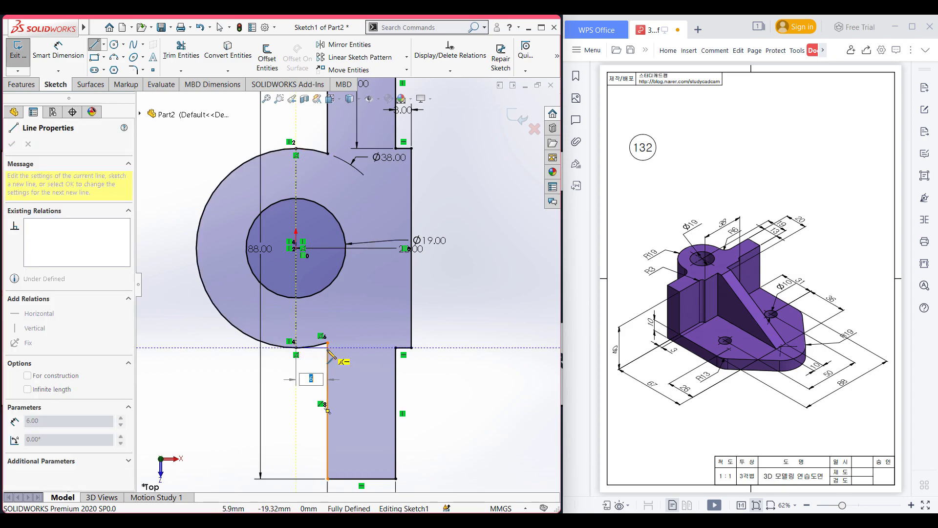
click(327, 348)
key(Escape)
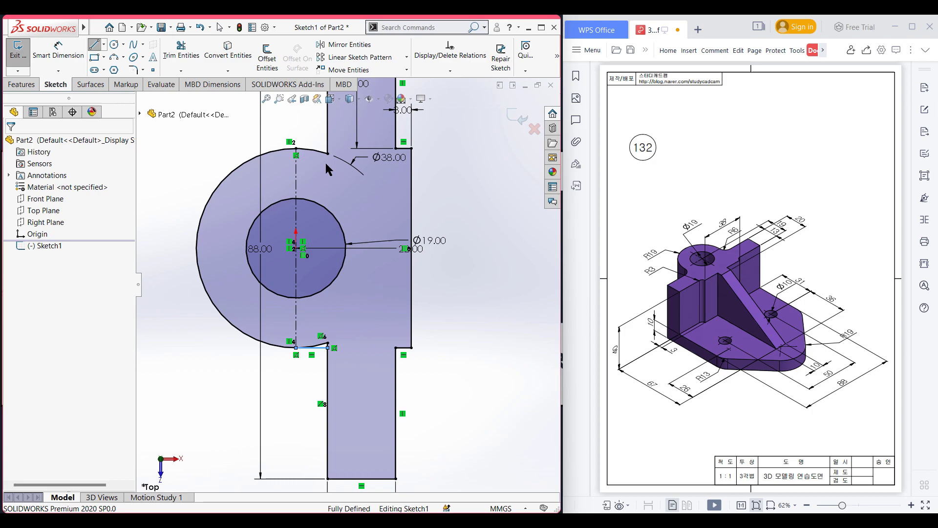
key(l)
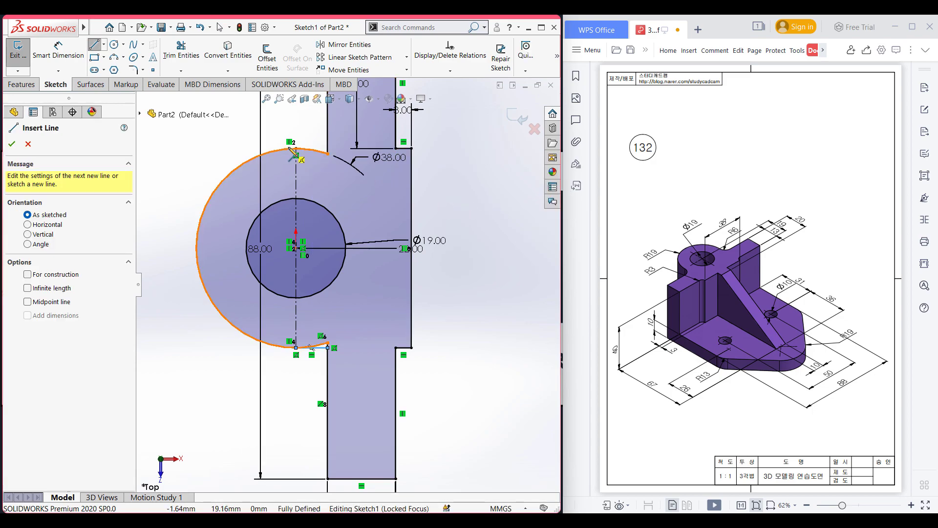
click(295, 147)
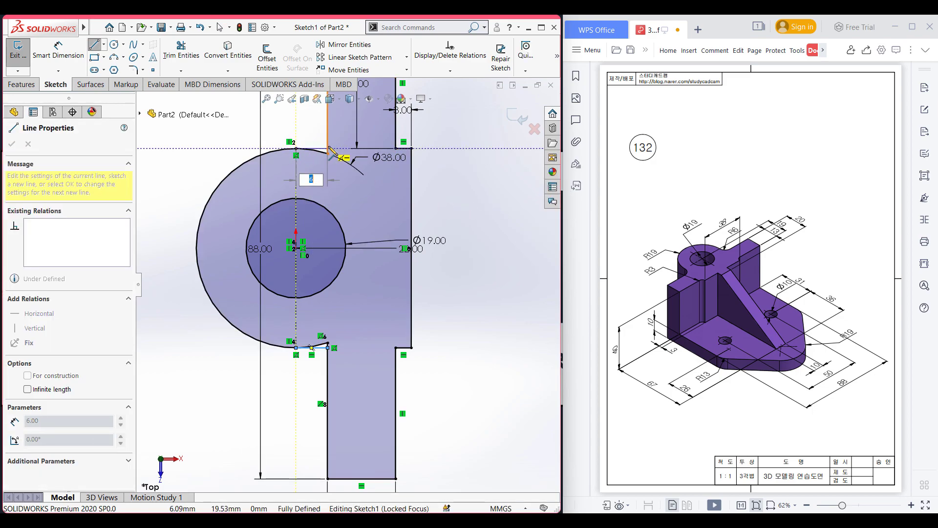
click(328, 148)
key(Escape)
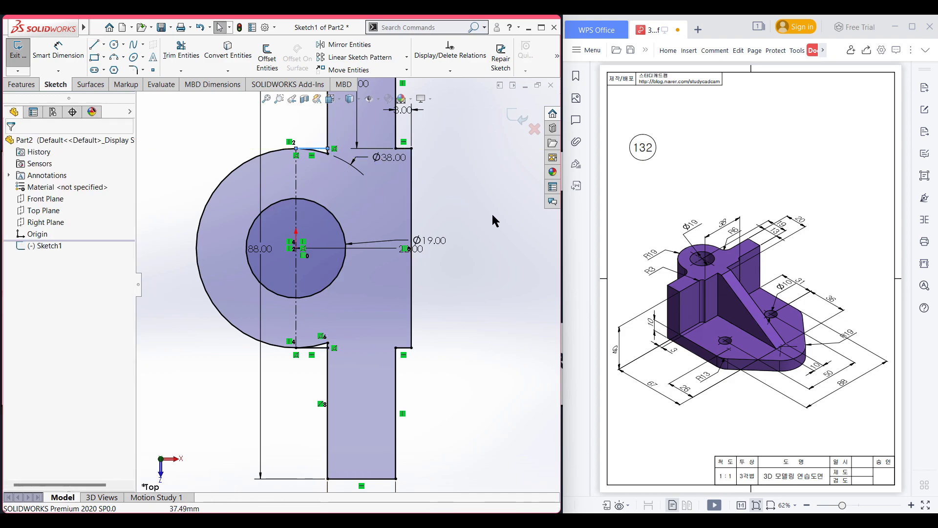
Trim the leftover arc piece near the lower corner of the strip
right_drag(486, 229, 467, 276)
scroll(330, 354, down, 5)
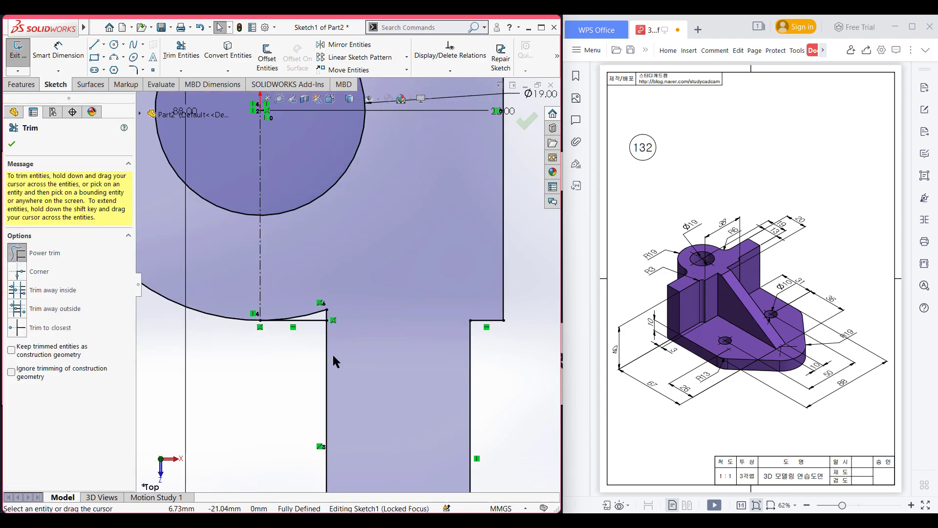
drag(338, 314, 320, 304)
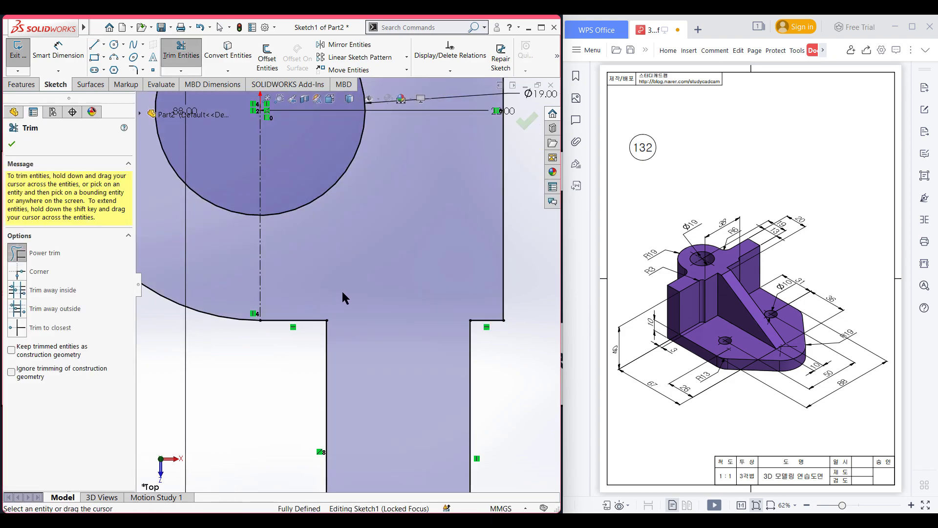
scroll(380, 233, up, 5)
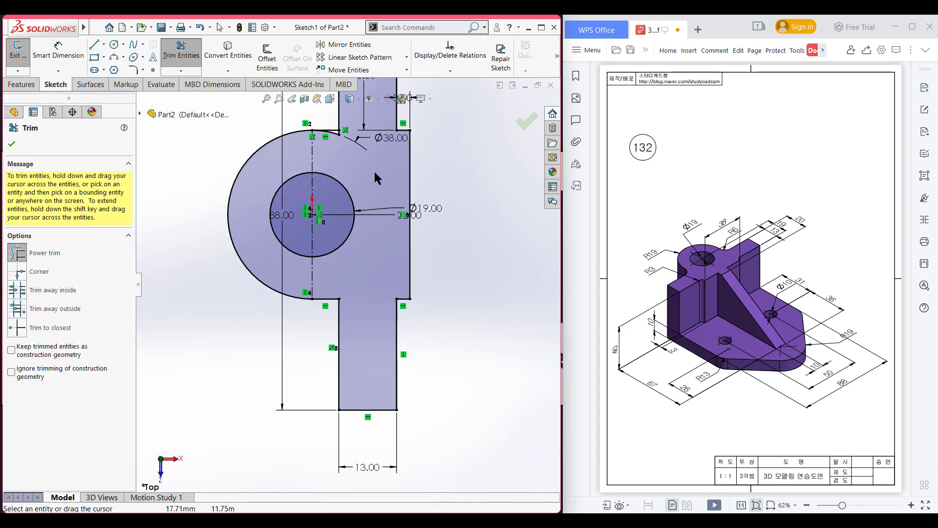
scroll(346, 201, down, 4)
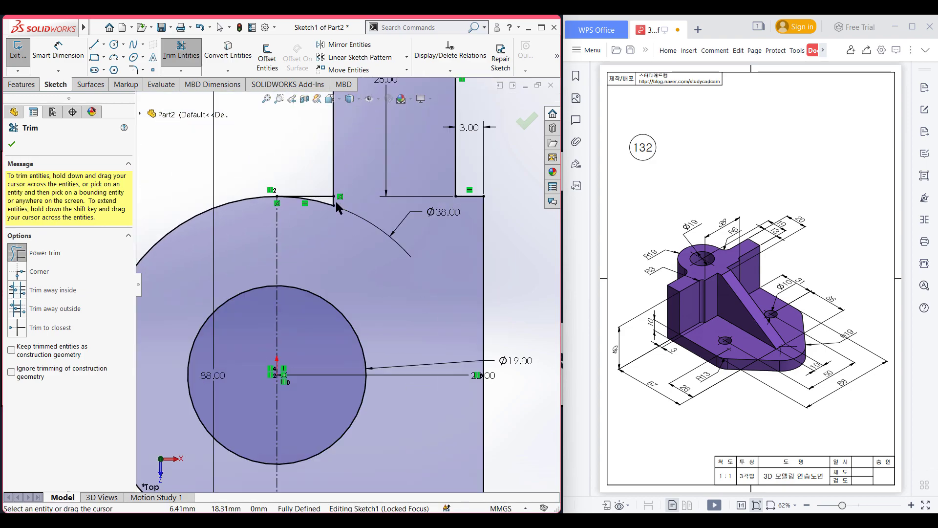
scroll(337, 228, up, 4)
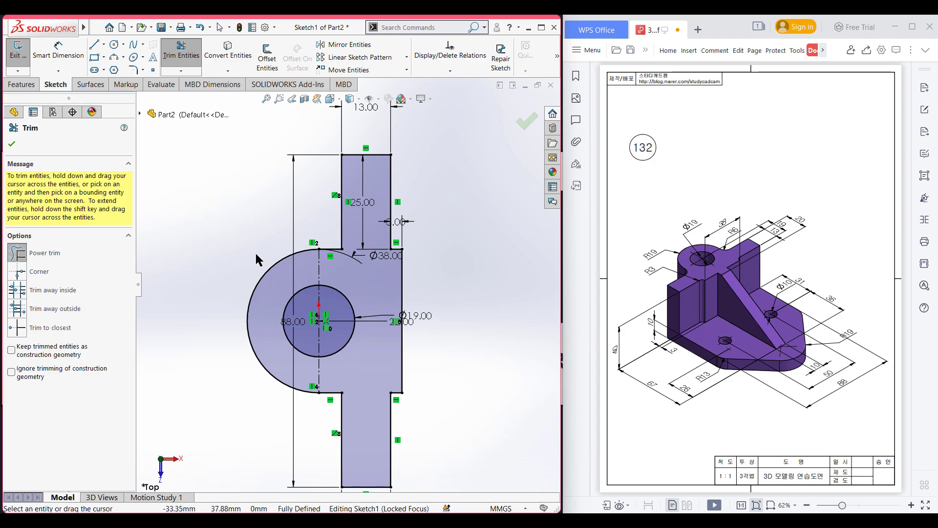
click(12, 144)
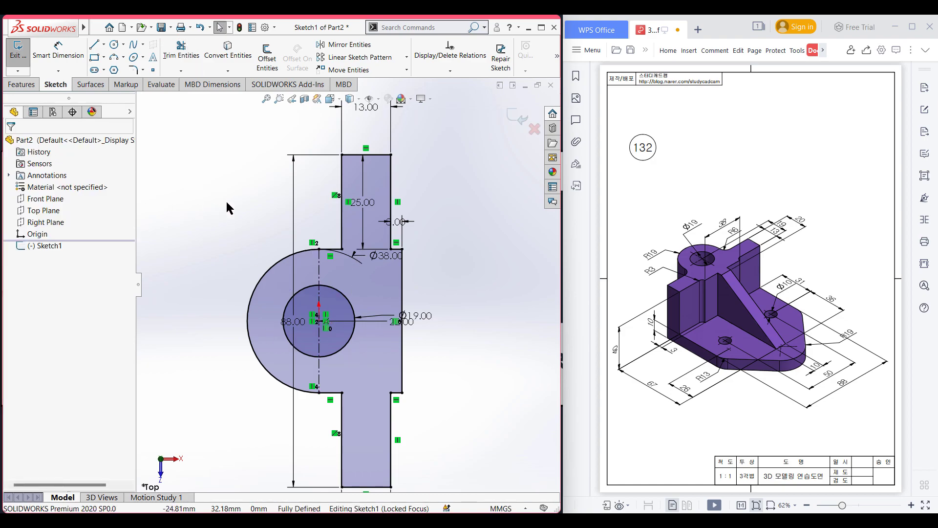
scroll(245, 209, up, 1)
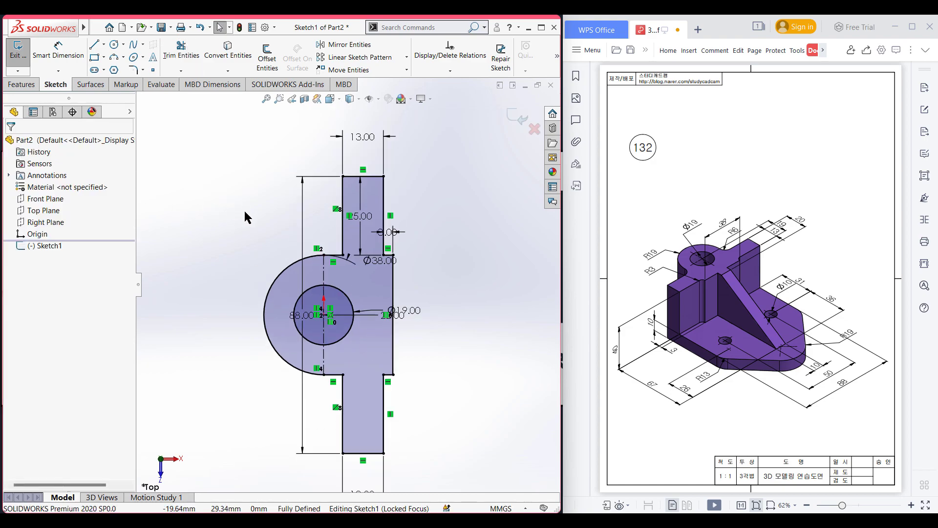
Extrude Sketch1 to a 40+10 (50 mm) depth, creating Boss-Extrude1
key(ctrl+7)
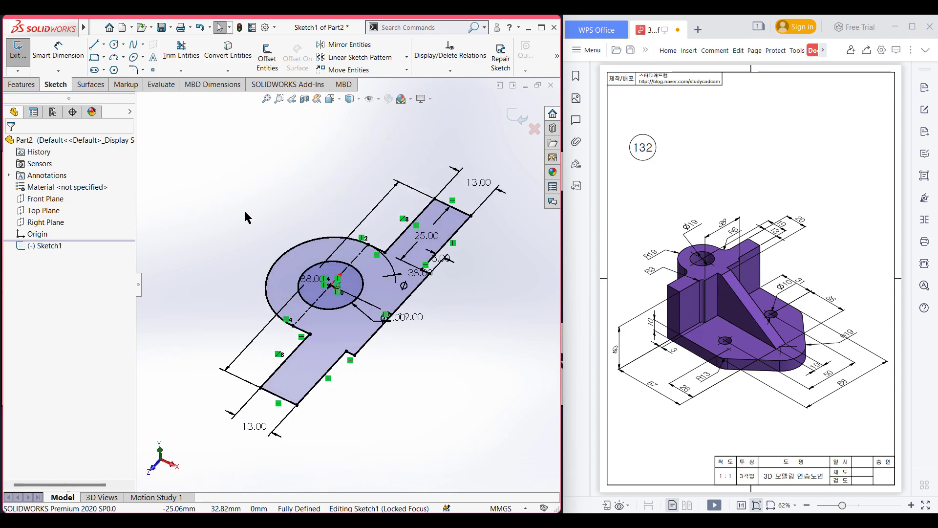
click(27, 86)
click(25, 61)
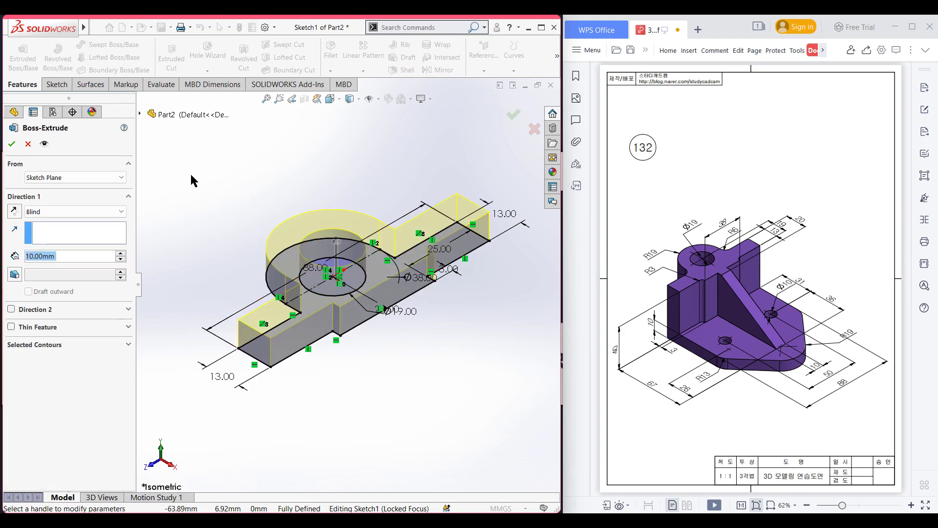
text(40)
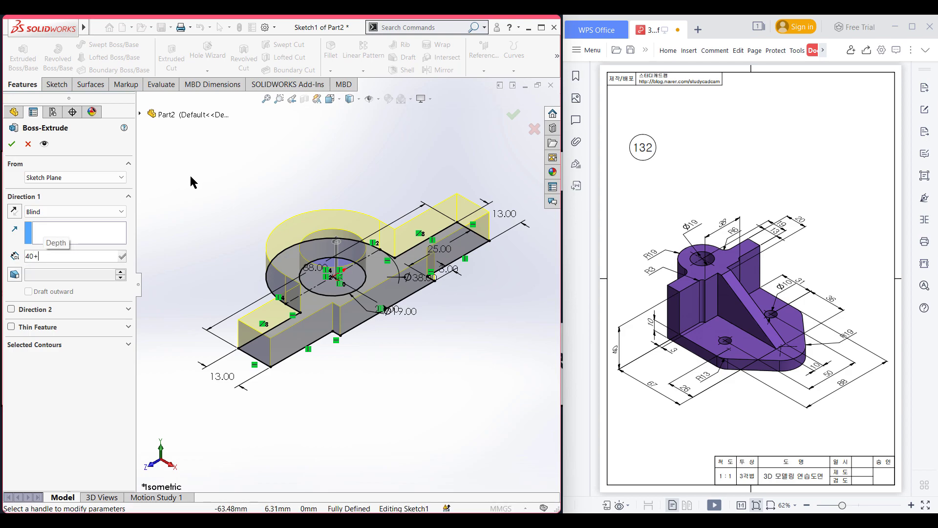
text(+10)
key(Return)
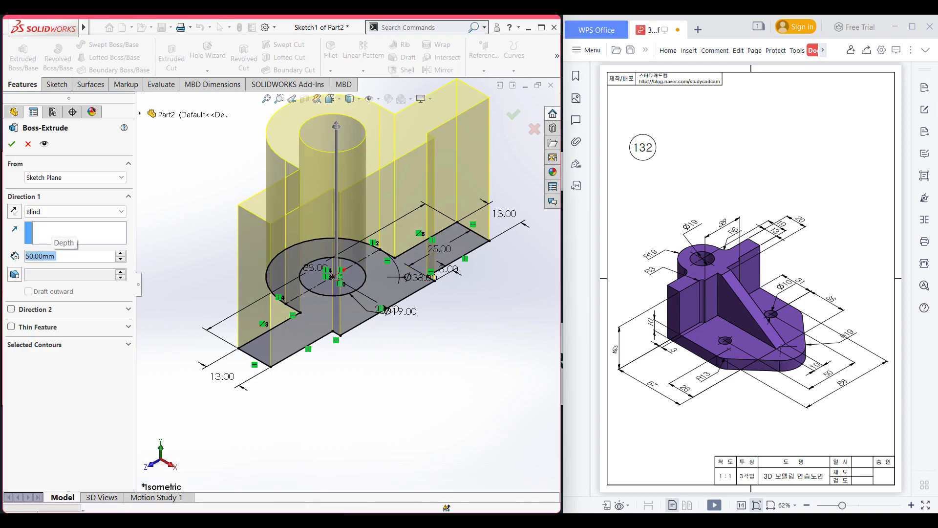
key(Return)
click(172, 201)
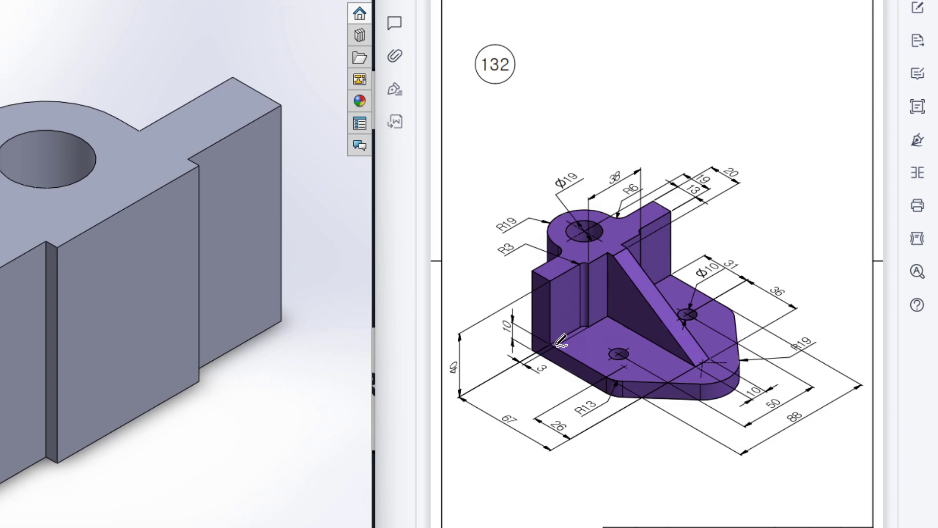
Trace the base plate's front edge in red and circle its 67, 26 and 88 dimensions
mouse_move(554, 345)
mouse_down()
mouse_move(612, 379)
mouse_move(712, 308)
mouse_up()
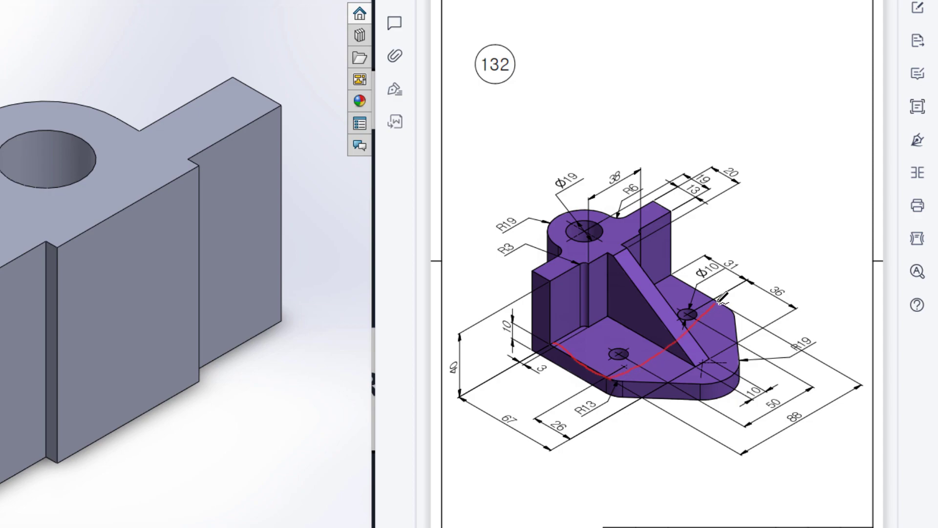
key(ctrl+z)
mouse_move(555, 343)
mouse_down()
mouse_move(615, 376)
mouse_move(732, 312)
mouse_move(673, 276)
mouse_move(557, 337)
mouse_up()
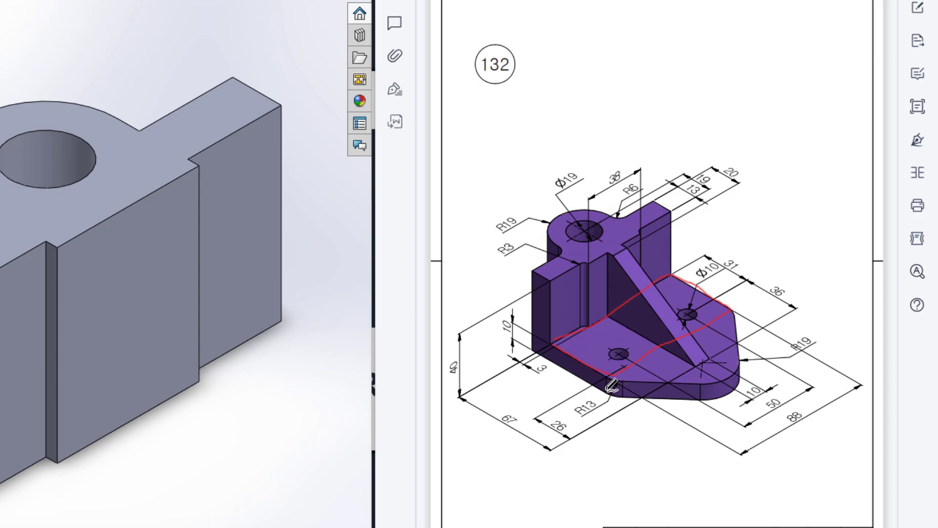
mouse_move(518, 404)
mouse_down()
mouse_move(497, 430)
mouse_move(511, 404)
mouse_up()
drag(564, 417, 576, 410)
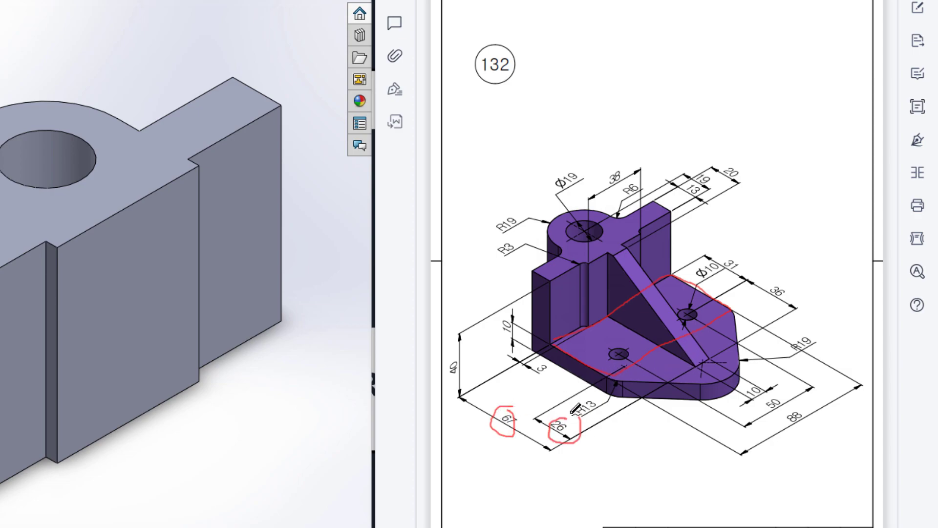
mouse_move(806, 400)
mouse_down()
mouse_move(776, 411)
mouse_move(802, 436)
mouse_move(795, 400)
mouse_up()
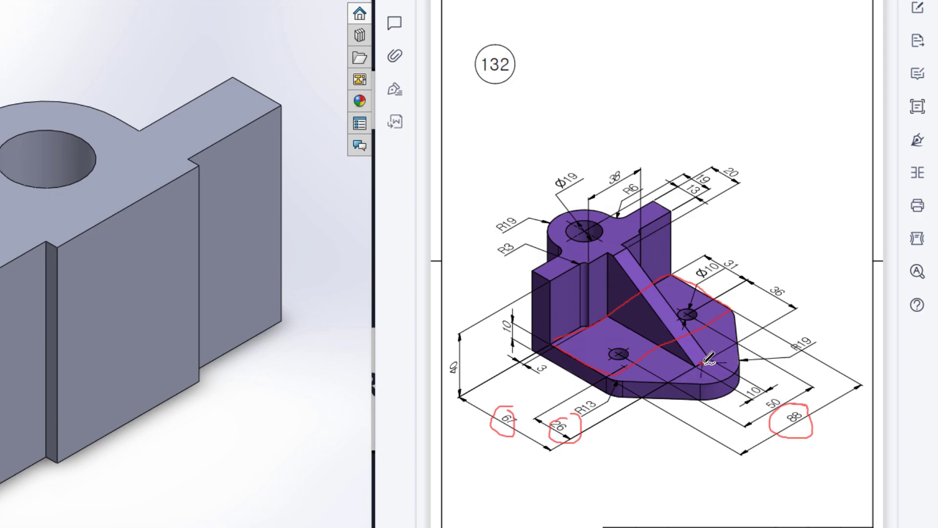
Outline the base's rounded end and lower edges, circling the R19 and 10 labels
mouse_move(712, 338)
mouse_down()
mouse_move(738, 369)
mouse_move(717, 380)
mouse_move(670, 368)
mouse_move(679, 348)
mouse_move(720, 340)
mouse_up()
mouse_move(800, 330)
mouse_down()
mouse_move(812, 354)
mouse_move(807, 327)
mouse_up()
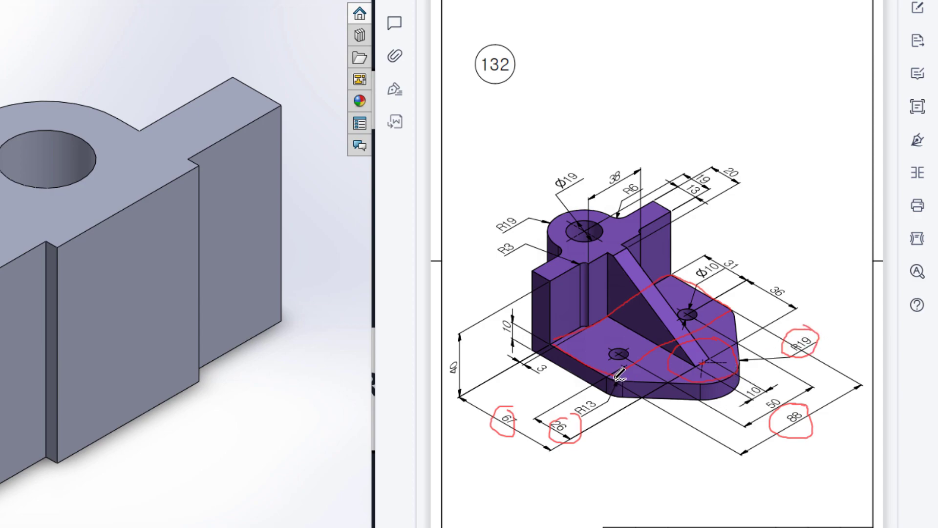
mouse_move(620, 375)
mouse_down()
mouse_move(697, 381)
mouse_move(735, 335)
mouse_move(739, 358)
mouse_up()
mouse_move(504, 312)
mouse_down()
mouse_move(508, 341)
mouse_move(511, 316)
mouse_up()
Clear the selection and start a new sketch on the Top Plane
key(Escape)
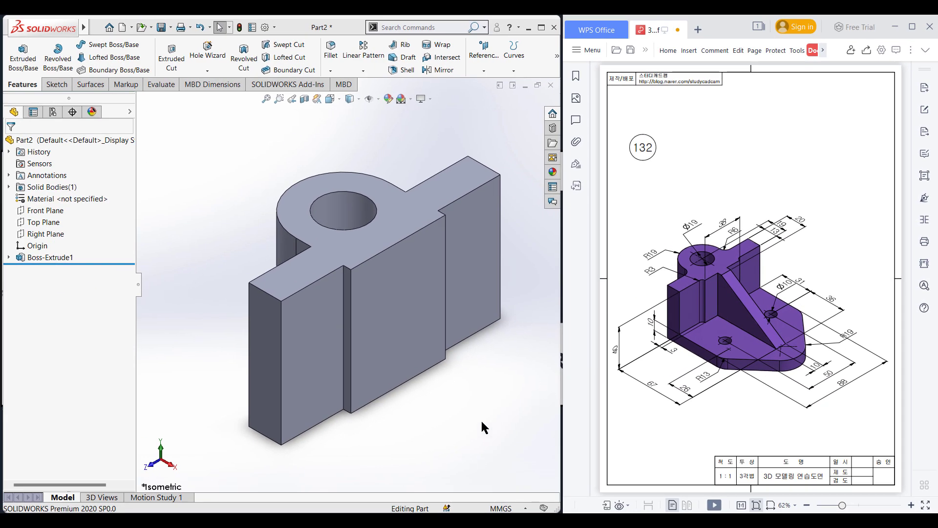
right_click(43, 222)
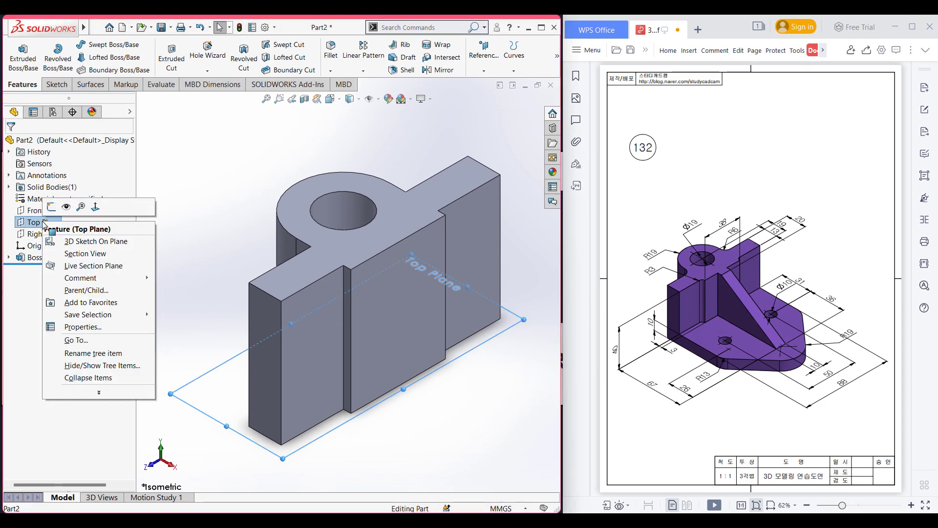
click(51, 207)
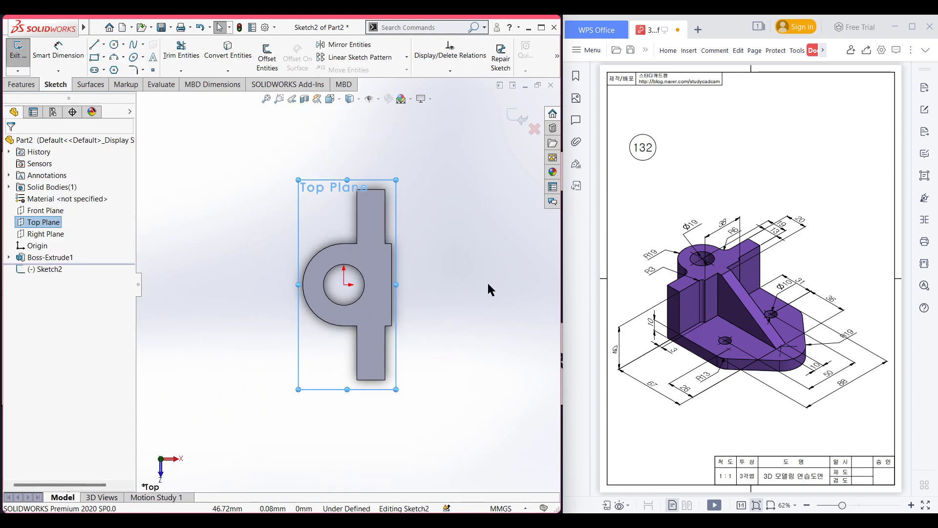
scroll(488, 290, up, 3)
scroll(440, 254, down, 1)
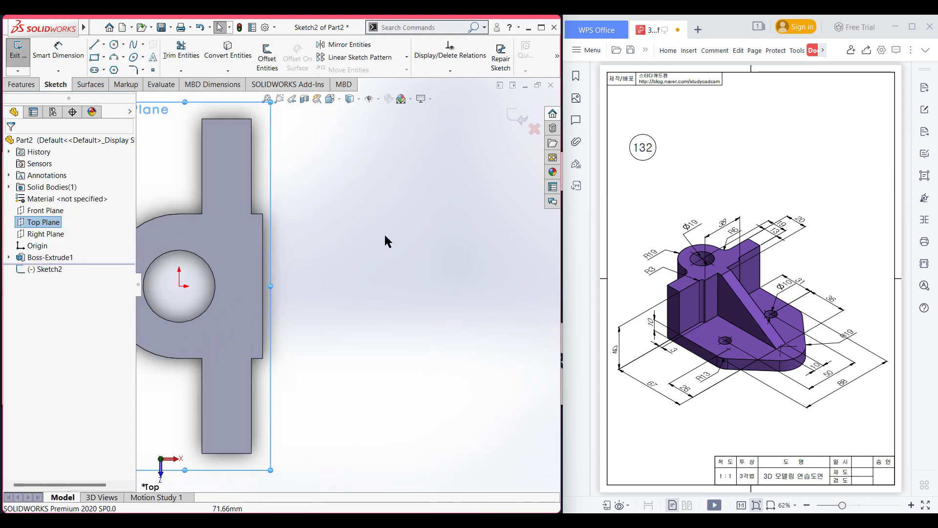
Draw an 88 × 41 mm (67-26) corner rectangle against the part edge
click(94, 57)
click(251, 453)
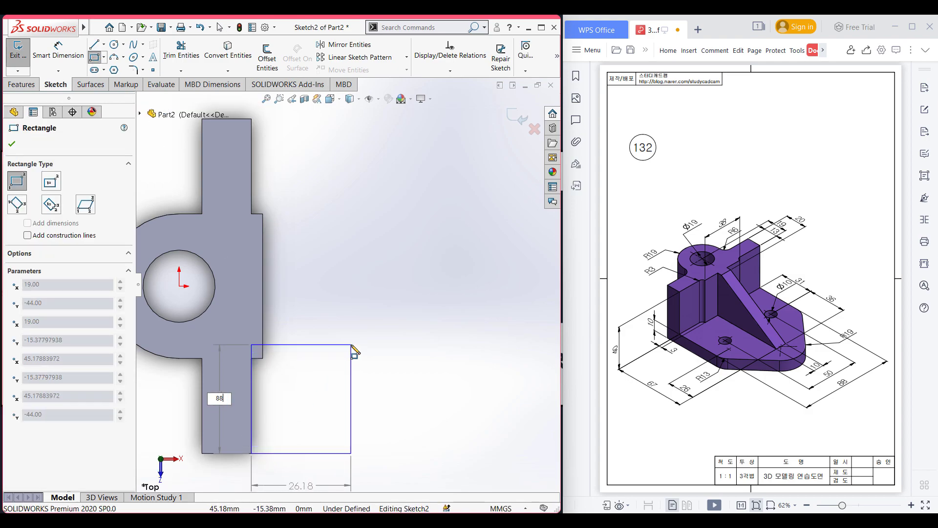
text(88)
key(Tab)
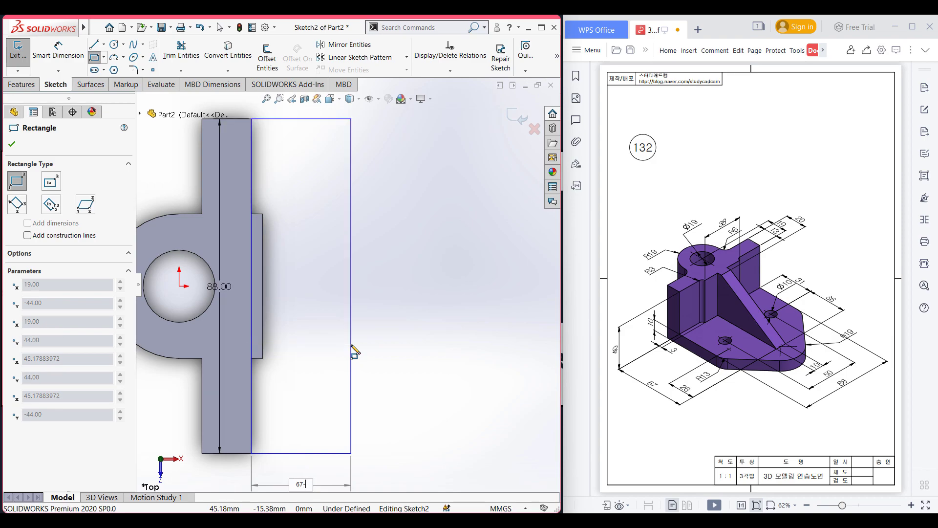
key(Return)
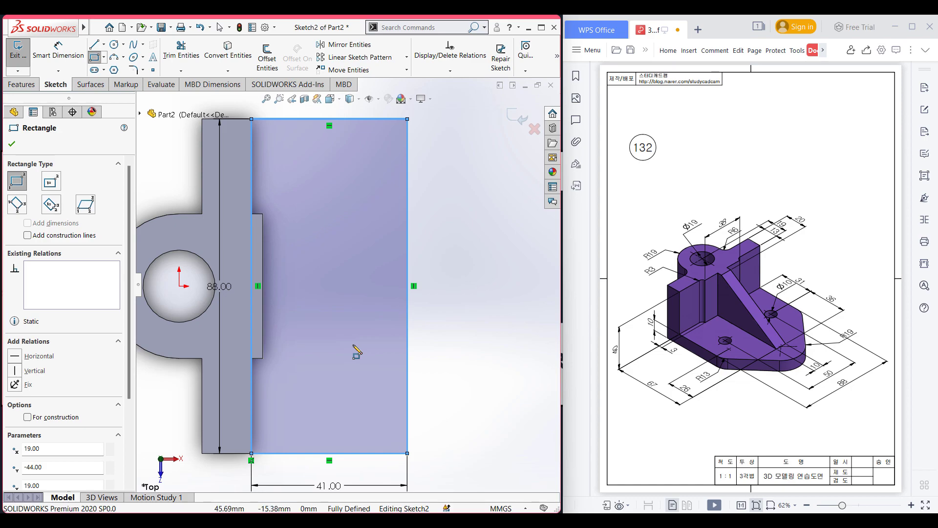
key(z)
scroll(360, 352, down, 1)
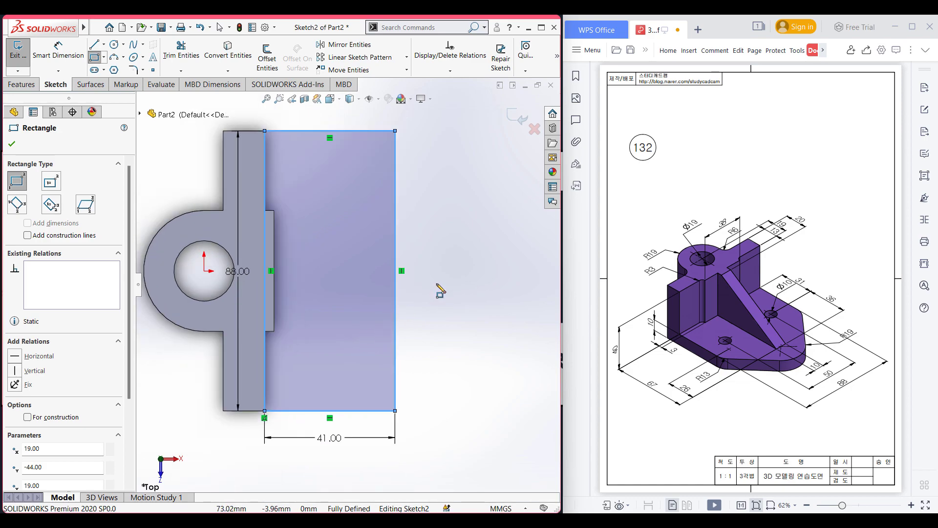
click(114, 44)
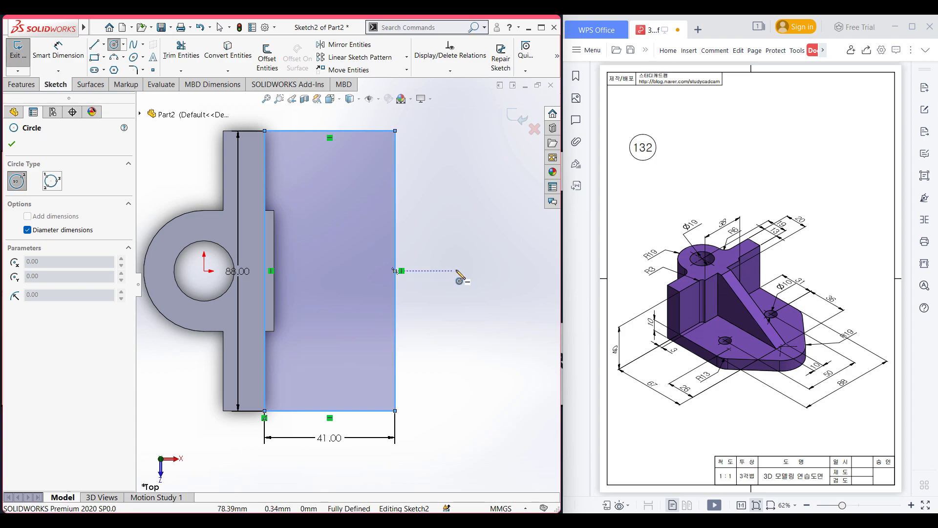
Place a Ø38 circle level with the rectangle, centre dimensioned 26 mm from its right edge
click(481, 270)
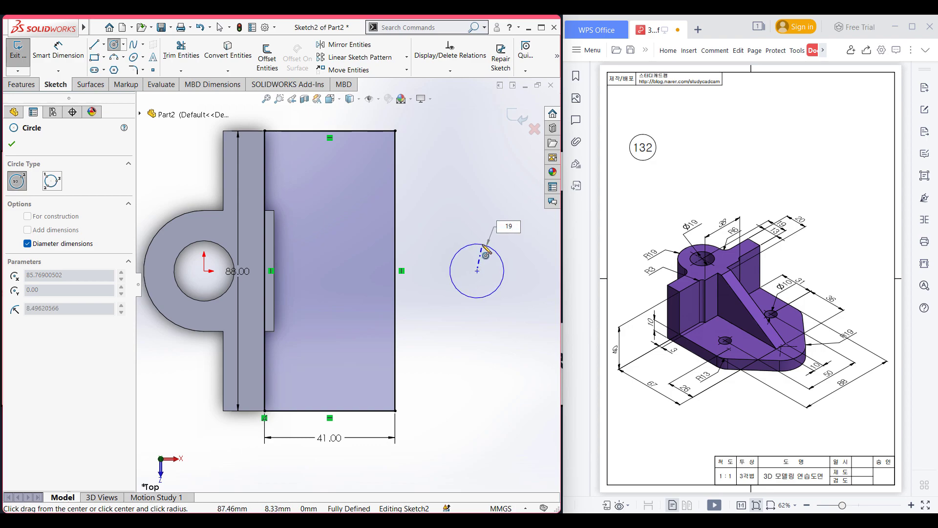
key(Return)
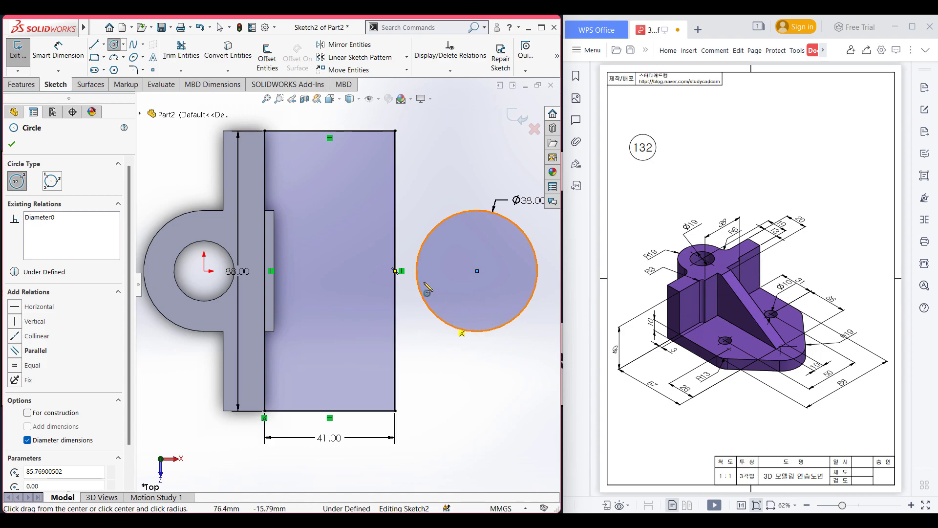
click(58, 50)
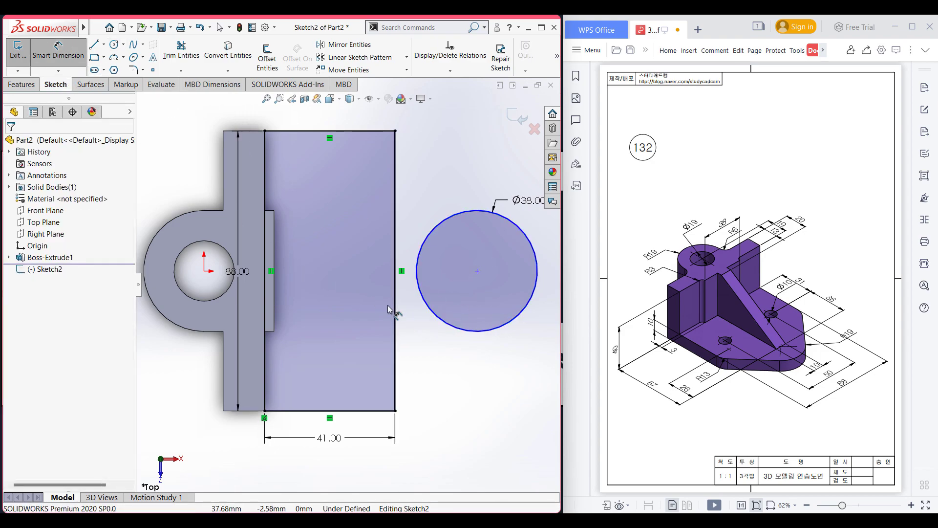
click(395, 337)
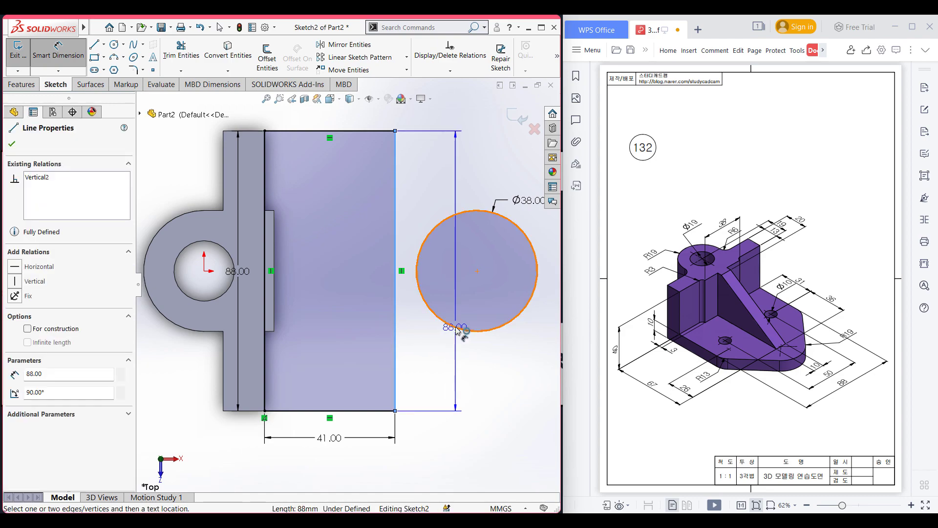
click(458, 331)
click(427, 349)
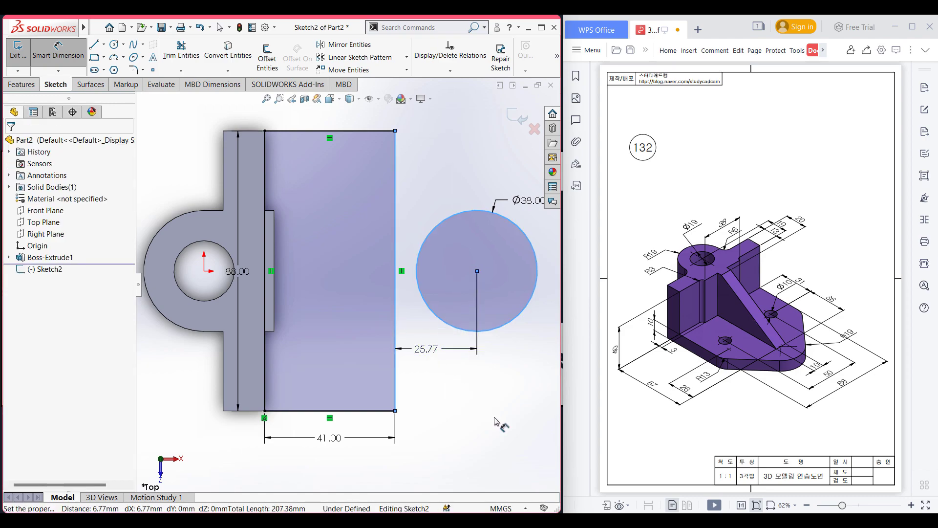
key(Return)
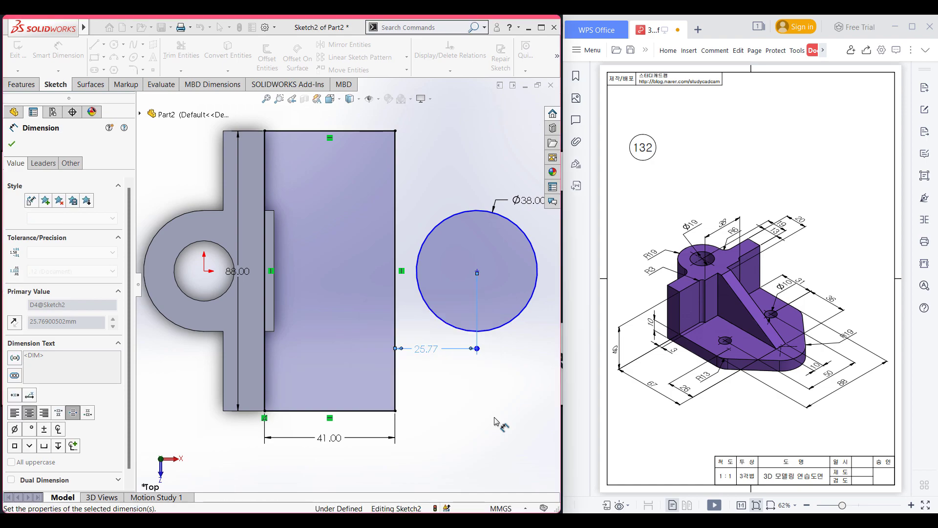
click(12, 143)
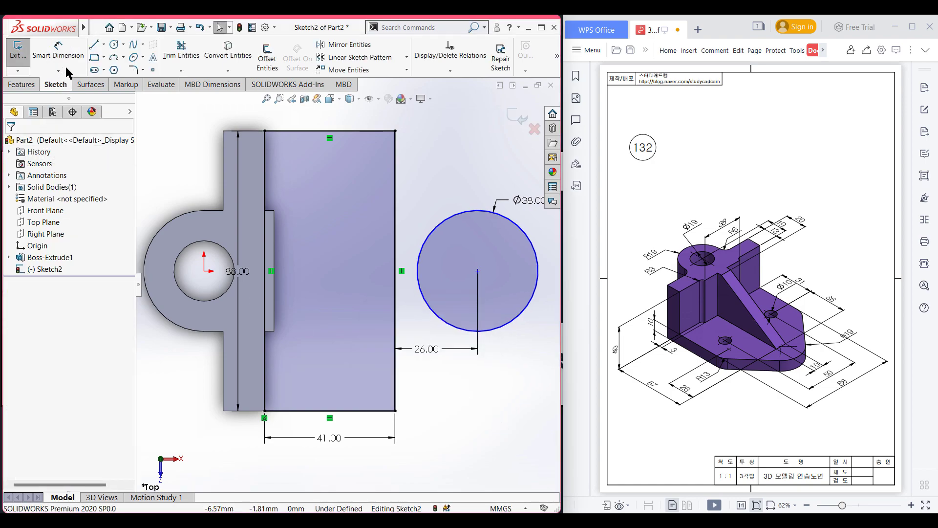
Draw tangent lines from both right corners to the Ø38 circle, trimming the inner arc and edge
click(98, 45)
click(395, 130)
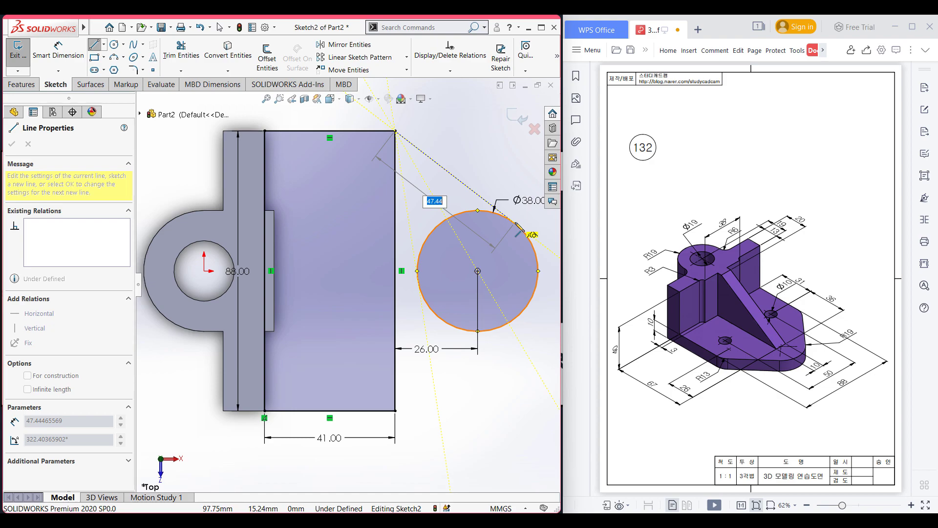
click(516, 224)
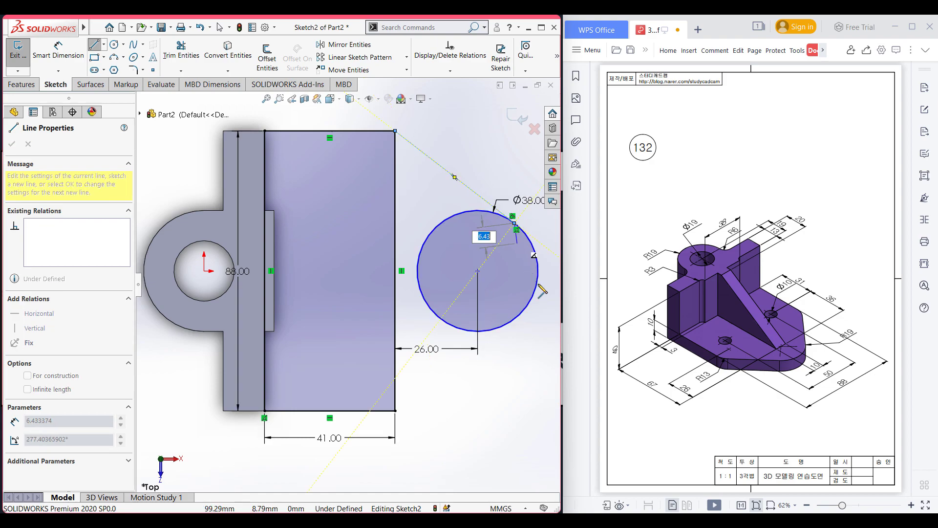
key(Escape)
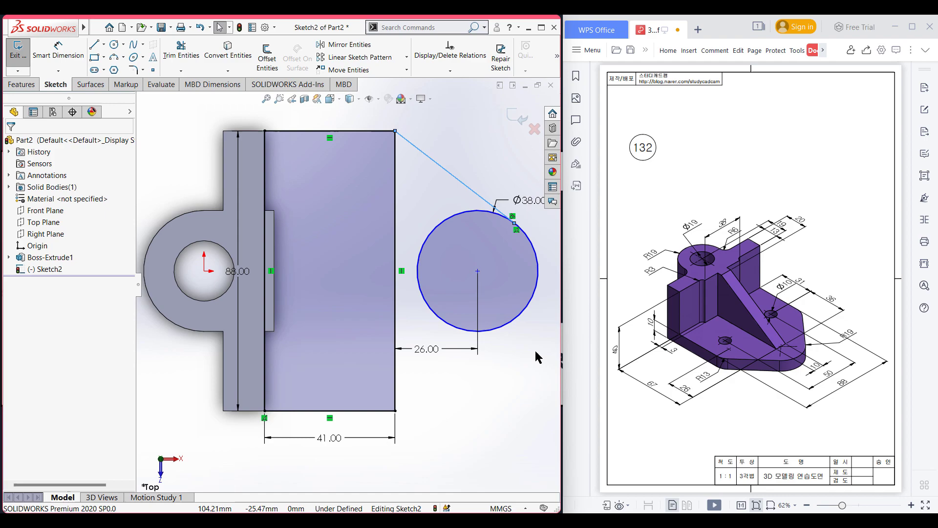
right_drag(536, 352, 486, 353)
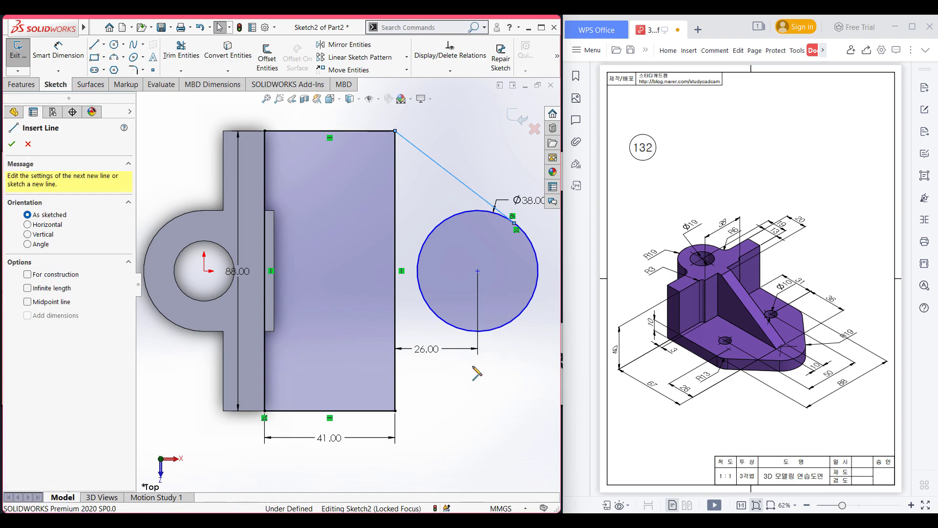
click(396, 411)
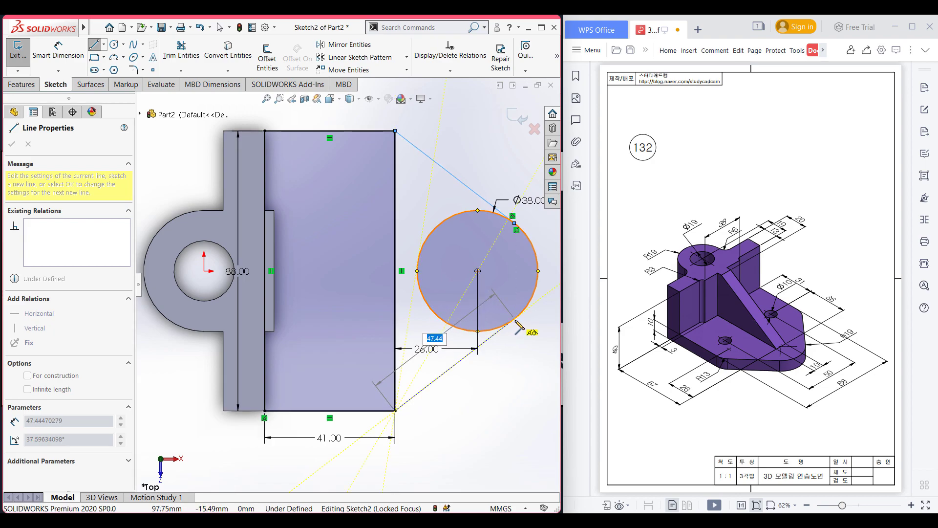
click(515, 321)
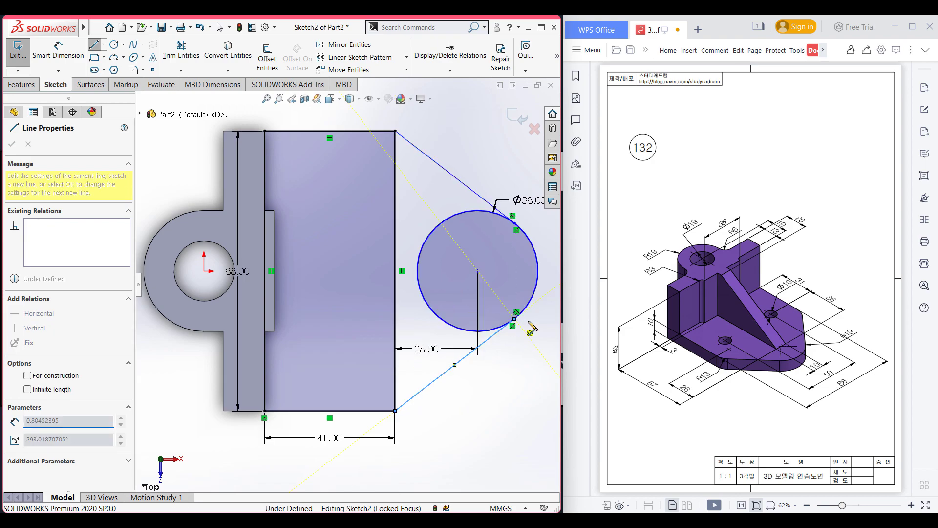
key(Escape)
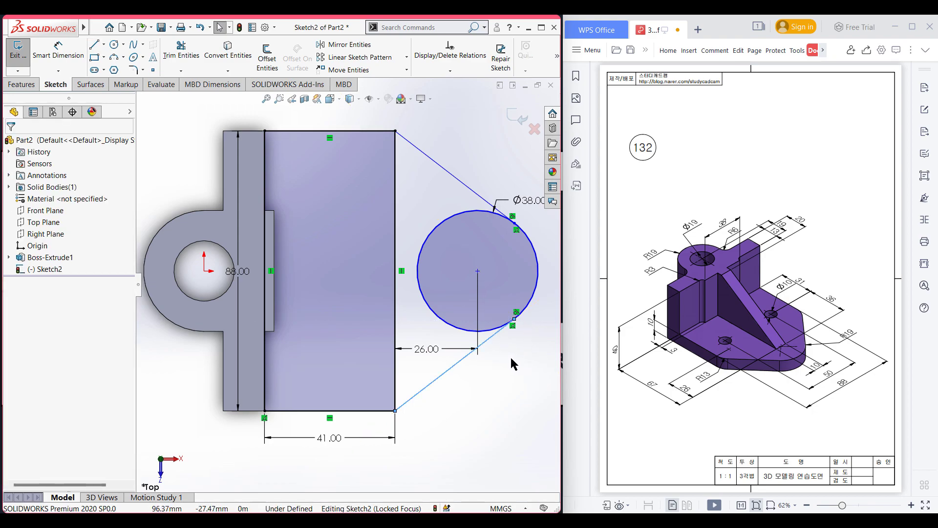
right_drag(526, 355, 498, 403)
mouse_move(495, 401)
mouse_down()
mouse_move(481, 337)
mouse_move(402, 324)
mouse_move(376, 274)
mouse_up()
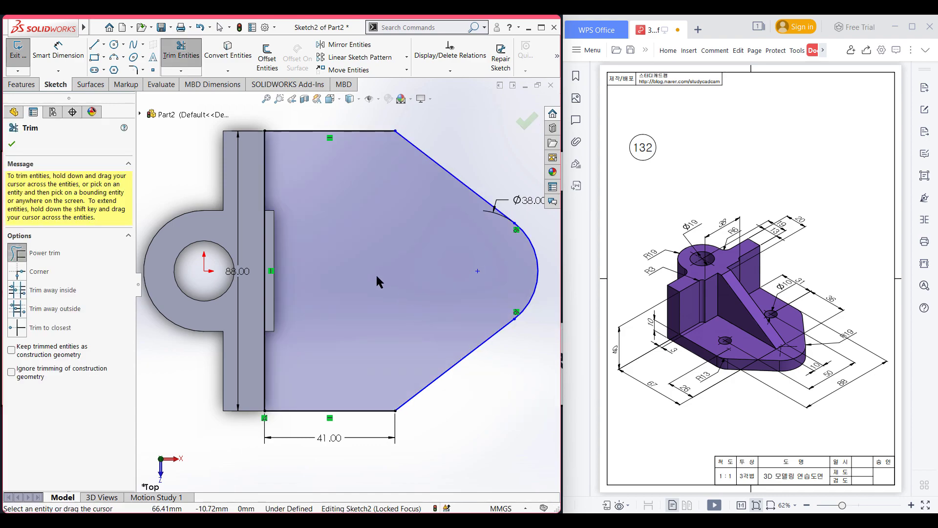
Circle the 36 hole dimension in red on the bracket 132 drawing
click(10, 146)
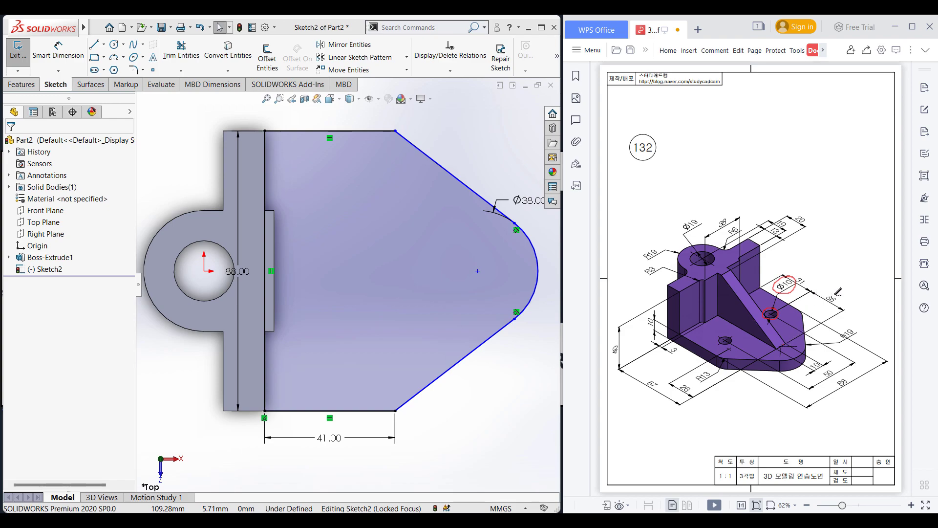
drag(823, 318, 837, 289)
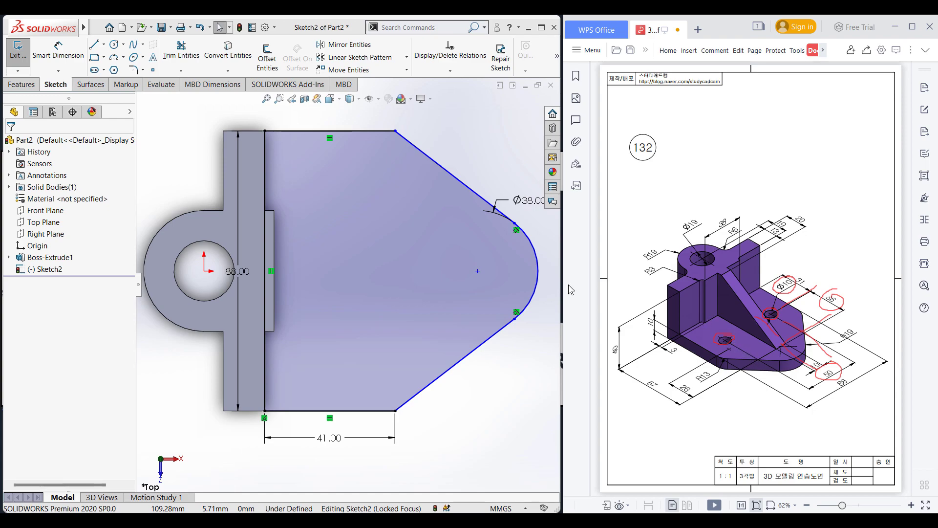
Draw a Ø10 circle in the upper area of the plate
click(114, 45)
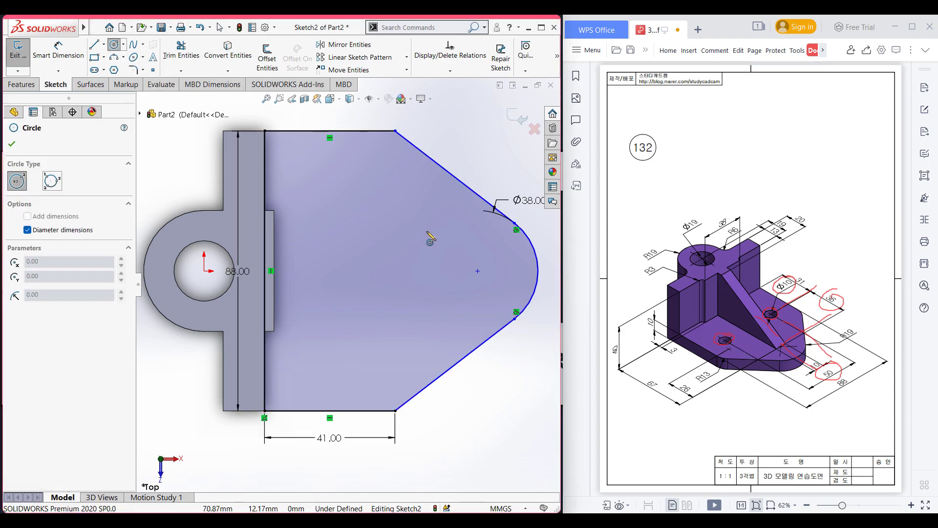
click(363, 200)
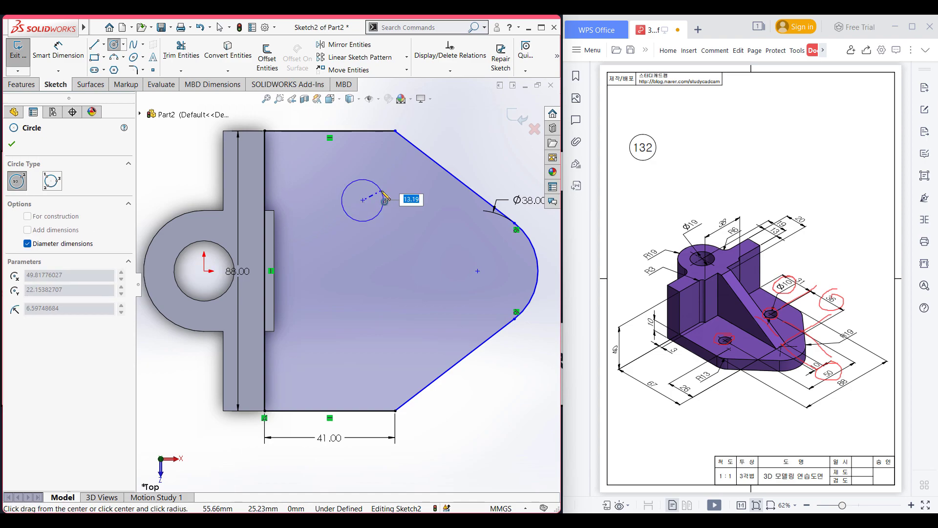
text(10)
key(Return)
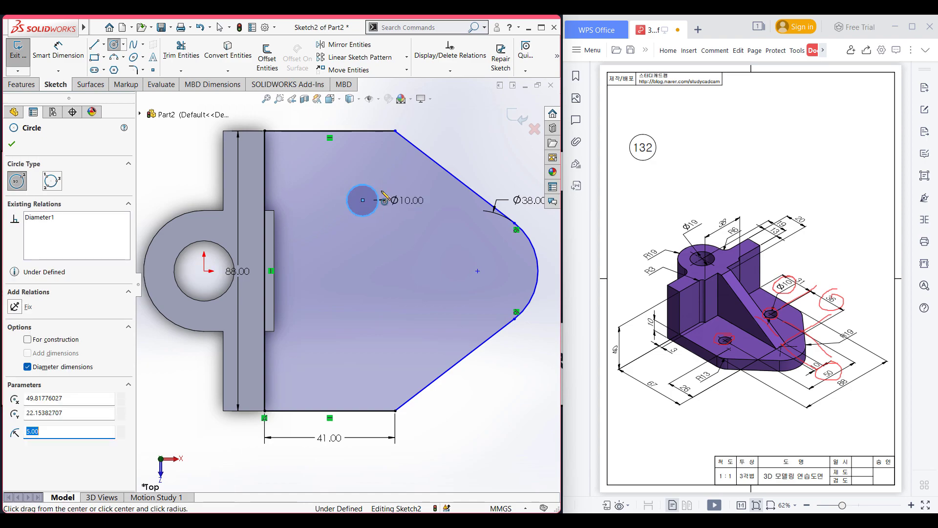
Dimension the Ø10 circle 36 mm horizontally from the arc centre
click(69, 61)
click(374, 213)
click(479, 272)
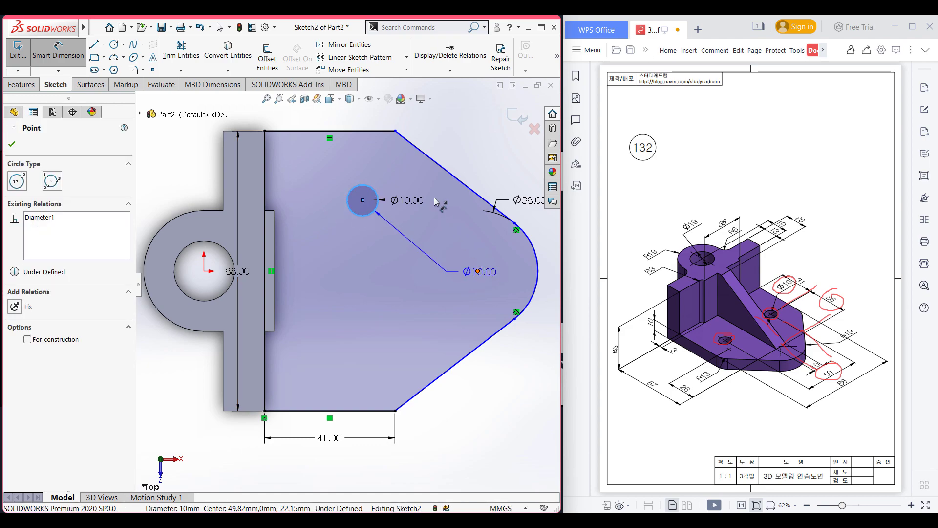
click(425, 122)
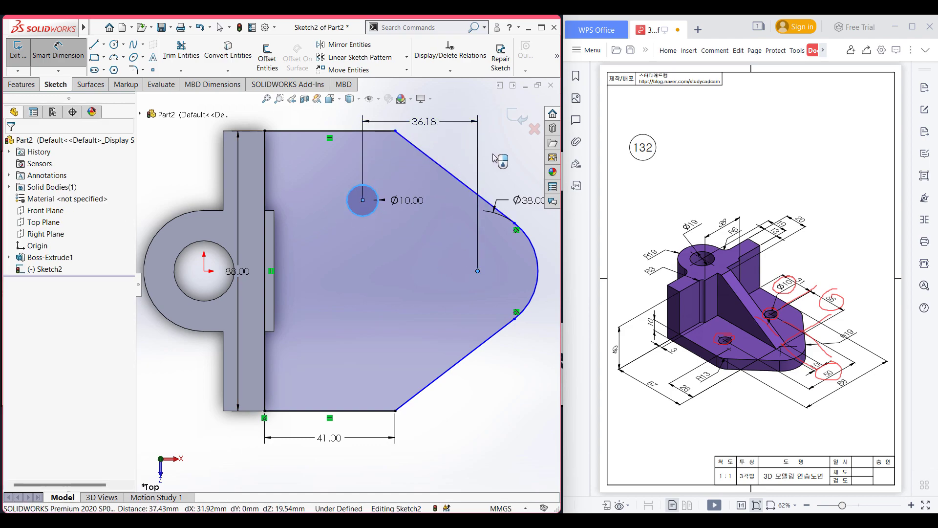
text(36)
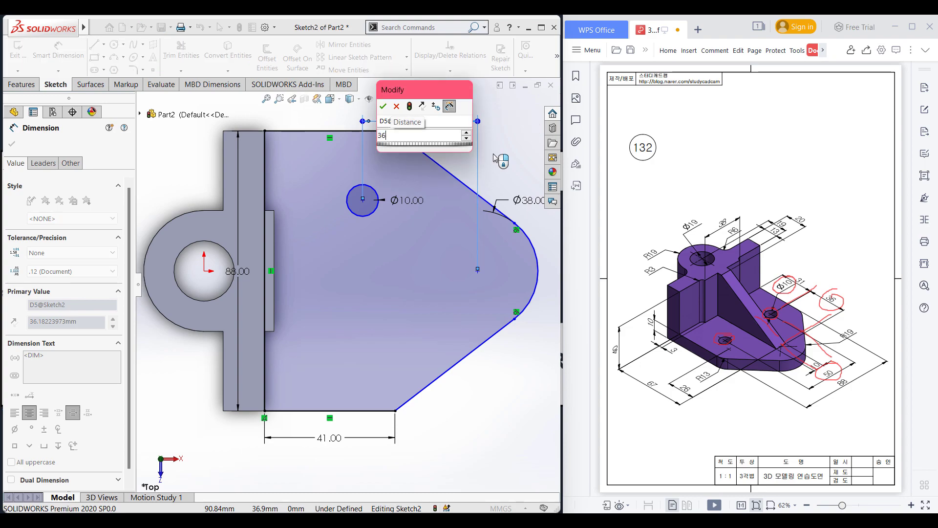
key(Return)
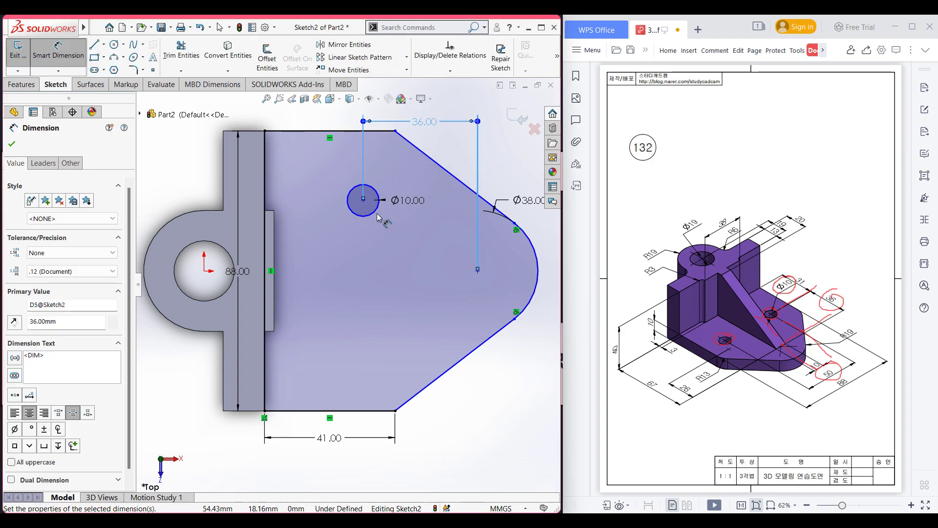
Dimension the Ø10 circle 50/2 = 25 mm vertically from the arc centre
click(378, 215)
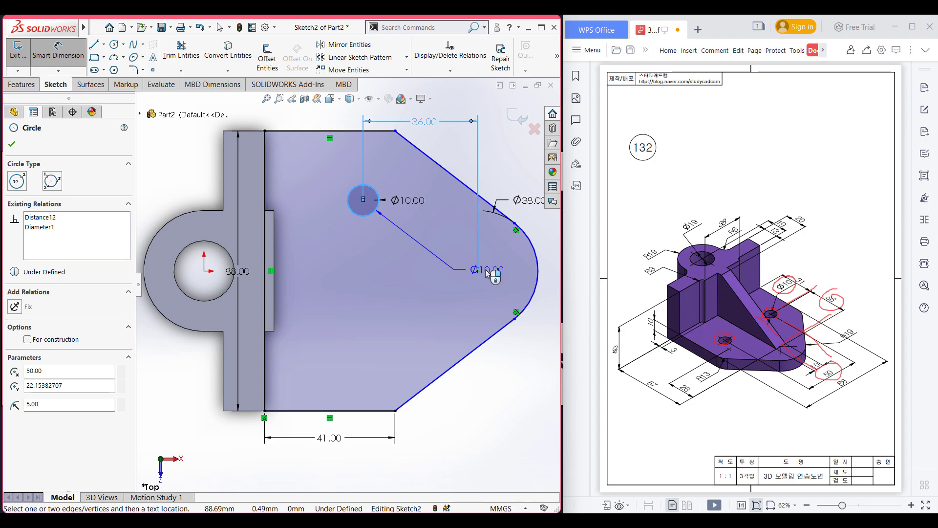
click(477, 269)
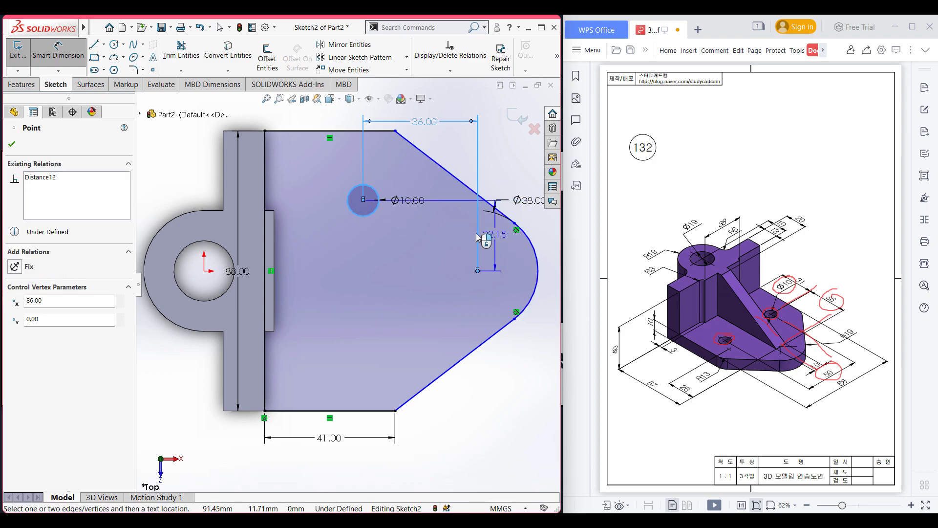
click(450, 237)
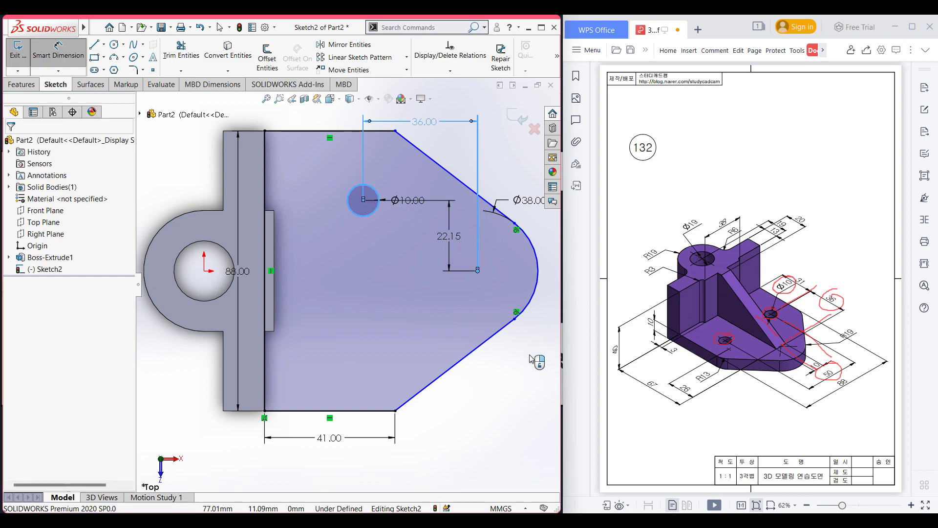
text(50/2)
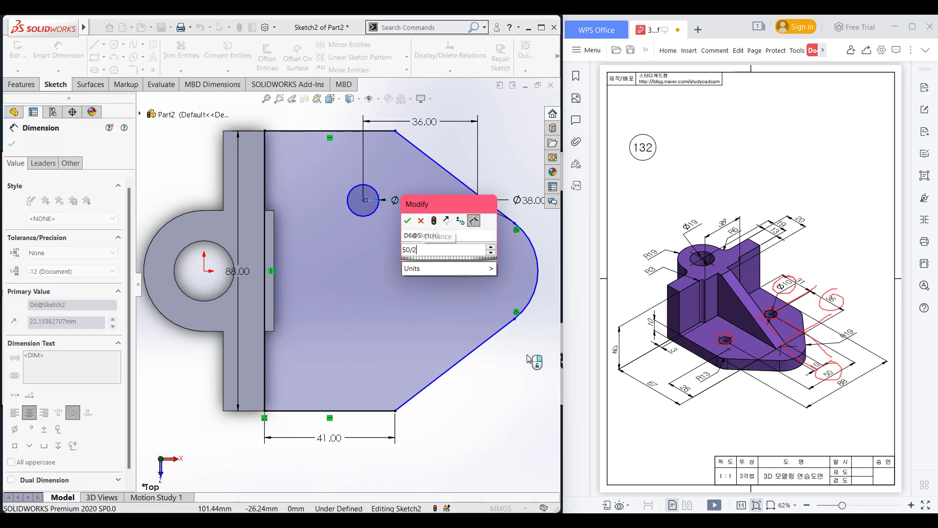
key(Return)
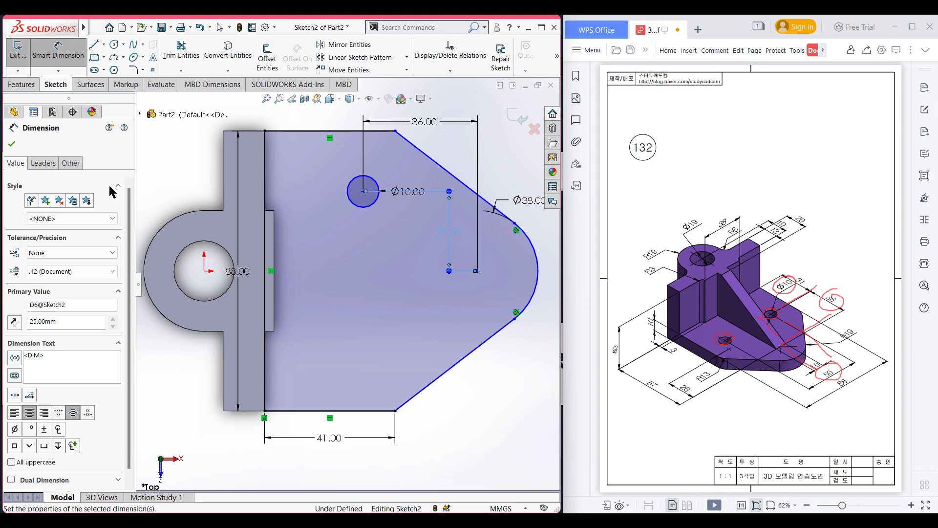
click(11, 143)
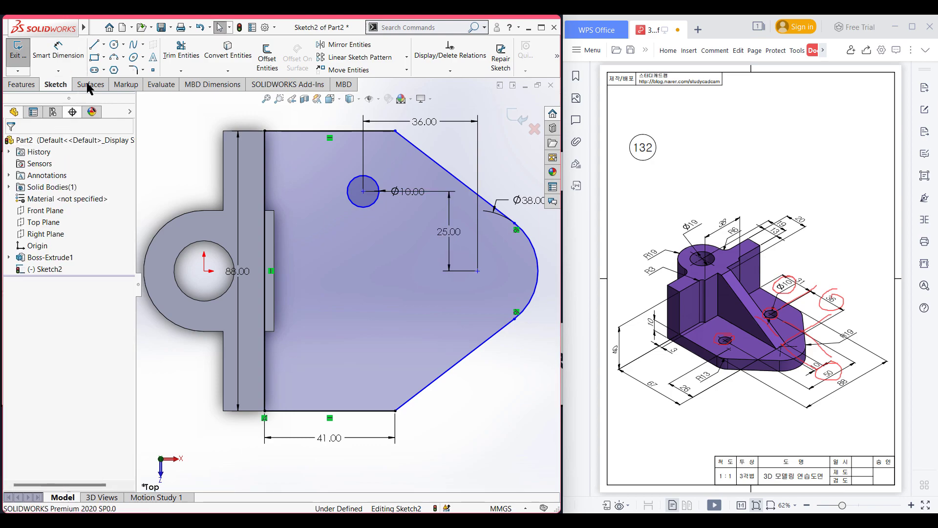
click(104, 44)
Draw a horizontal centerline leftward from the arc's centre point
click(117, 70)
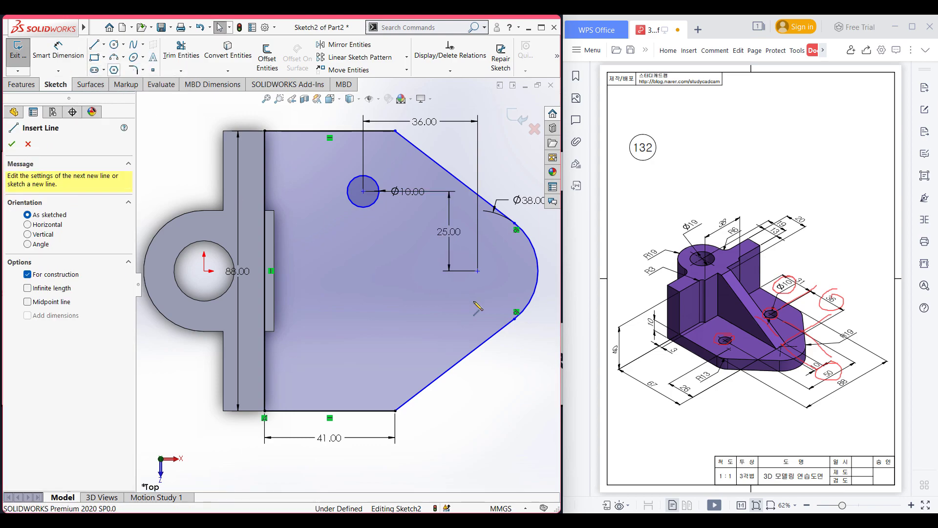
click(478, 270)
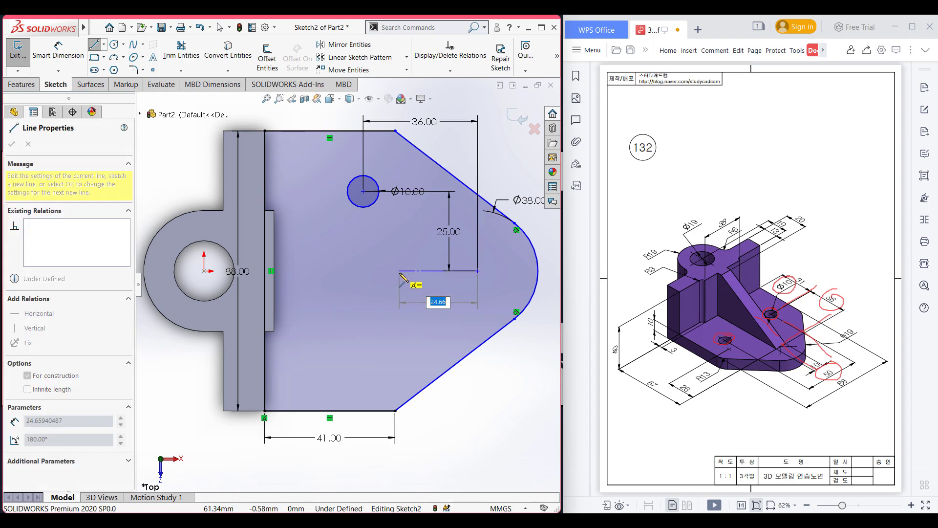
click(400, 270)
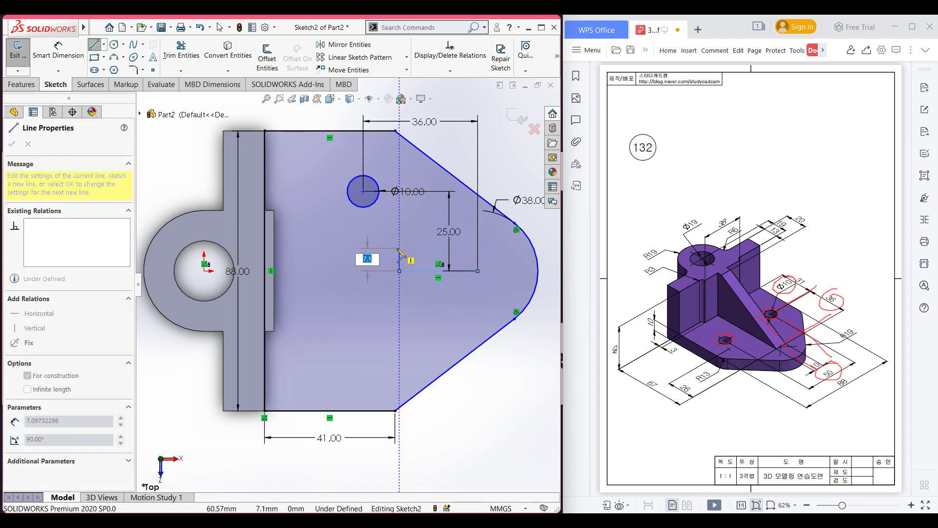
key(Escape)
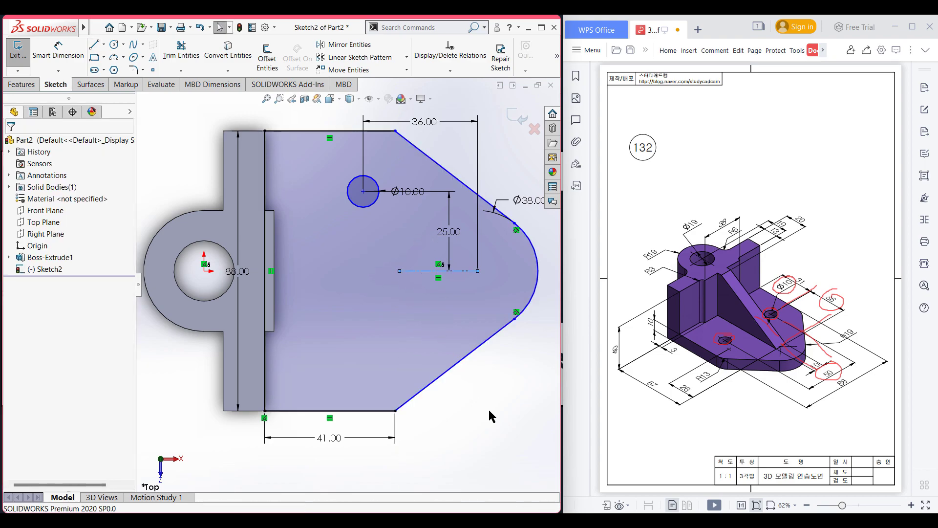
Mirror the Ø10 circle about the centerline and view the part isometrically
click(371, 44)
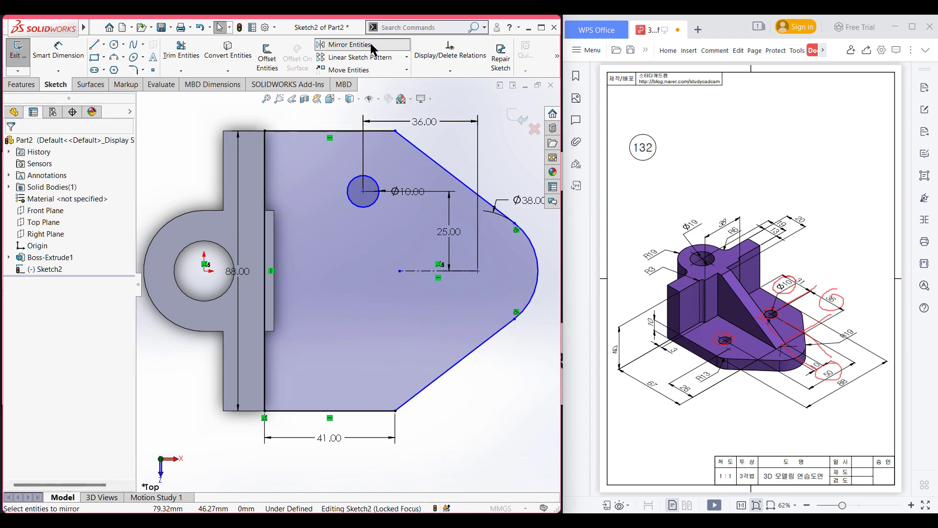
click(365, 204)
click(75, 298)
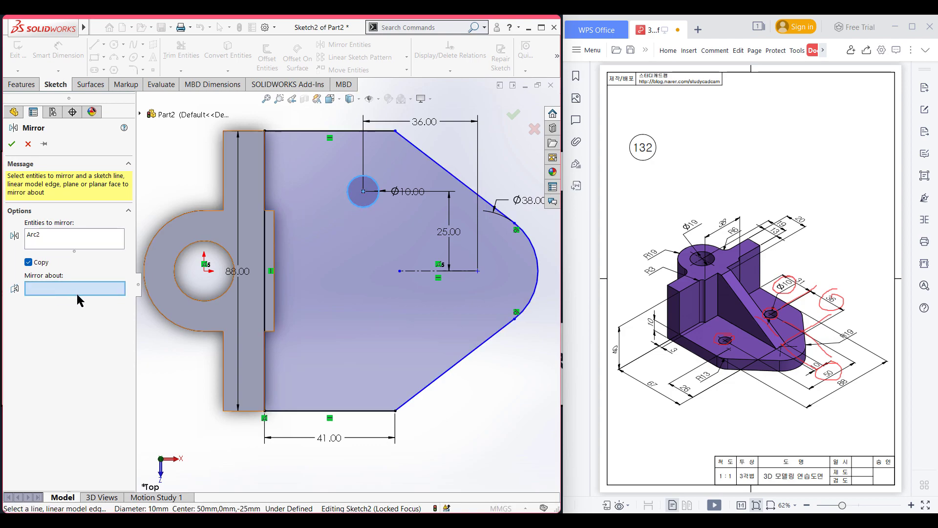
click(407, 271)
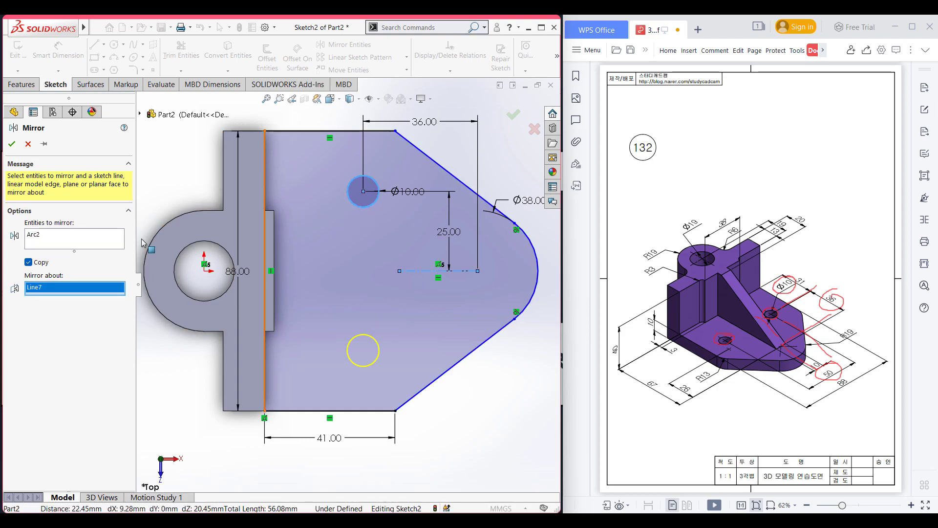
click(13, 144)
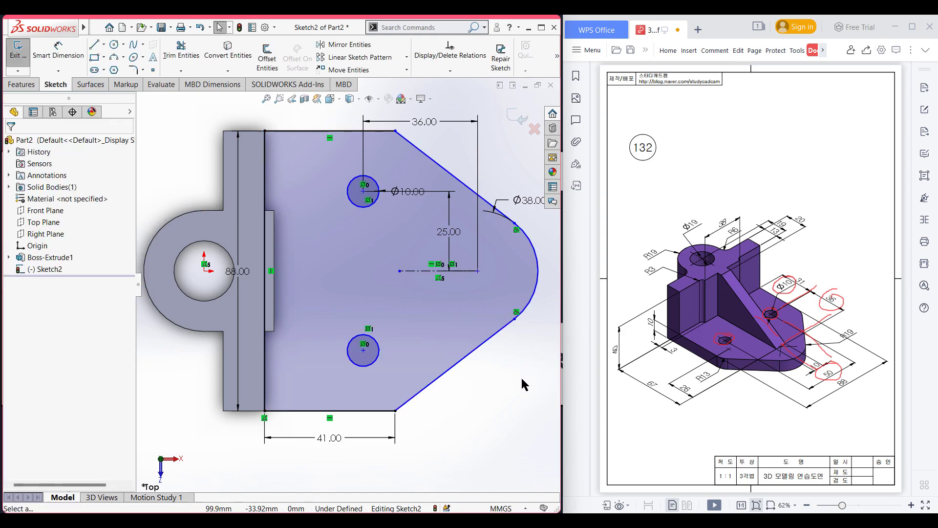
key(ctrl+7)
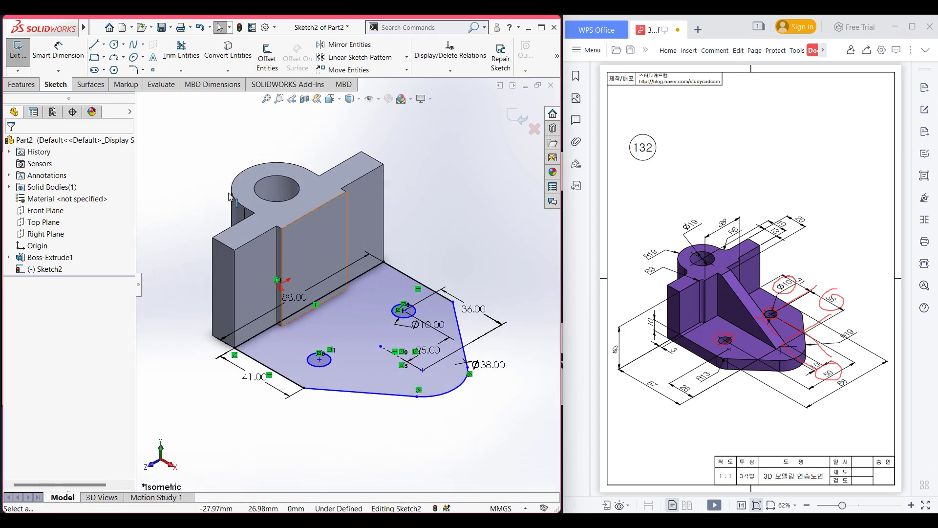
Extrude the base plate sketch as a 10 mm blind Boss-Extrude
click(21, 84)
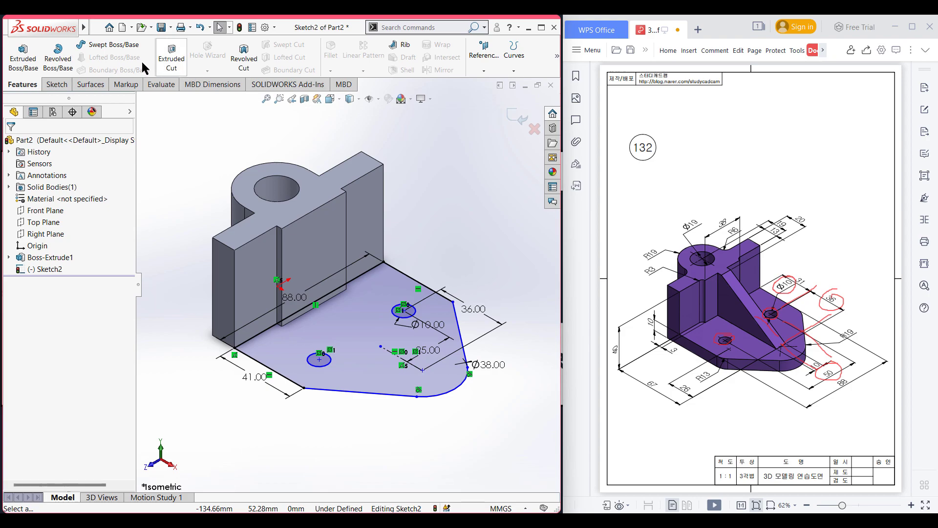
click(22, 58)
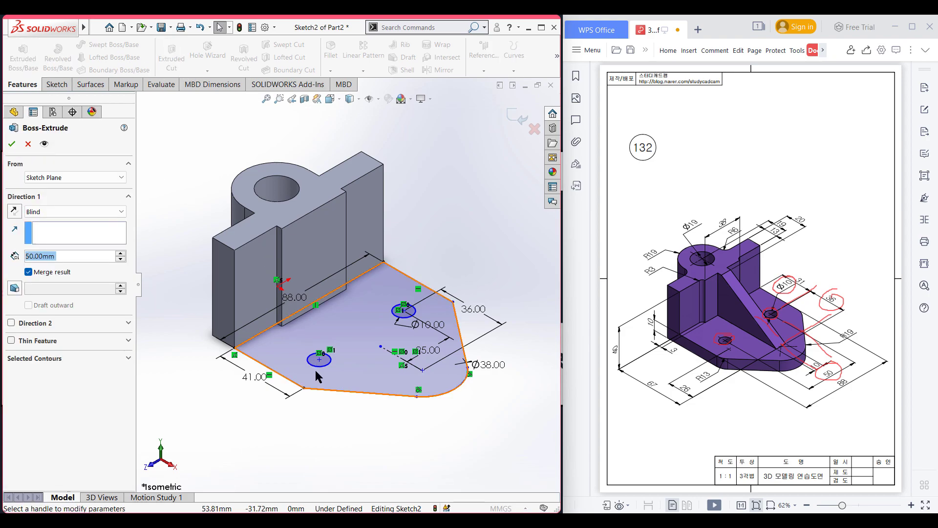
text(10)
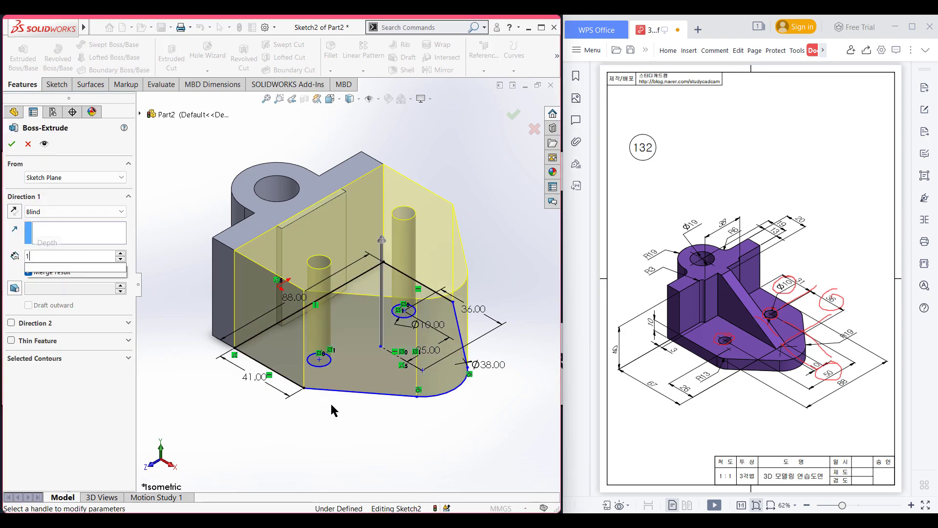
key(Return)
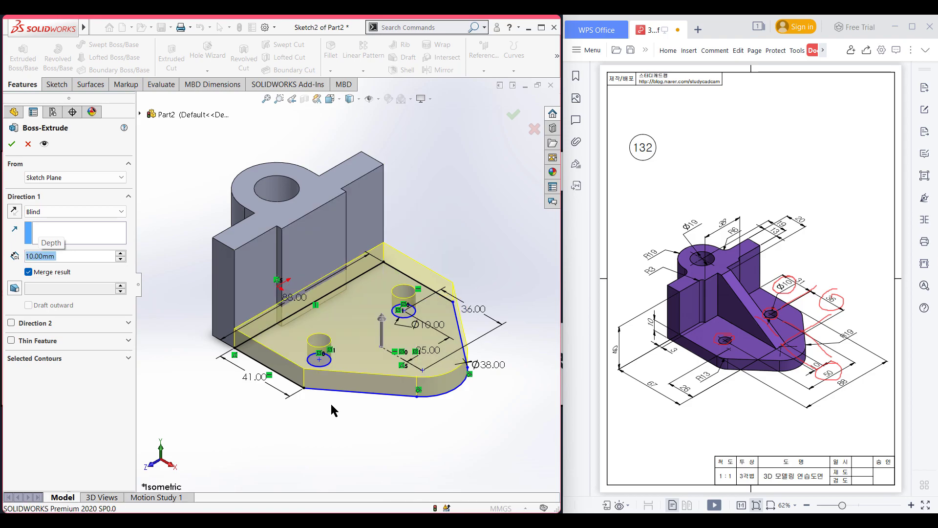